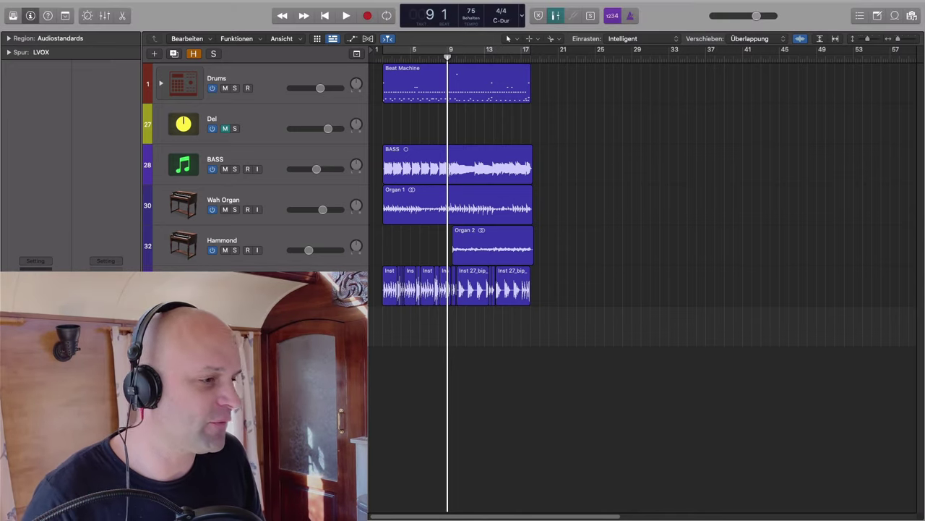
# Bring up the Step FX window of the LVOX track, play the mix and solo the LVOX track for comparison.
pyautogui.press('v')
pyautogui.moveTo(708, 94)
pyautogui.mouseDown()
pyautogui.moveTo(746, 83)
pyautogui.moveTo(721, 82)
pyautogui.mouseUp()
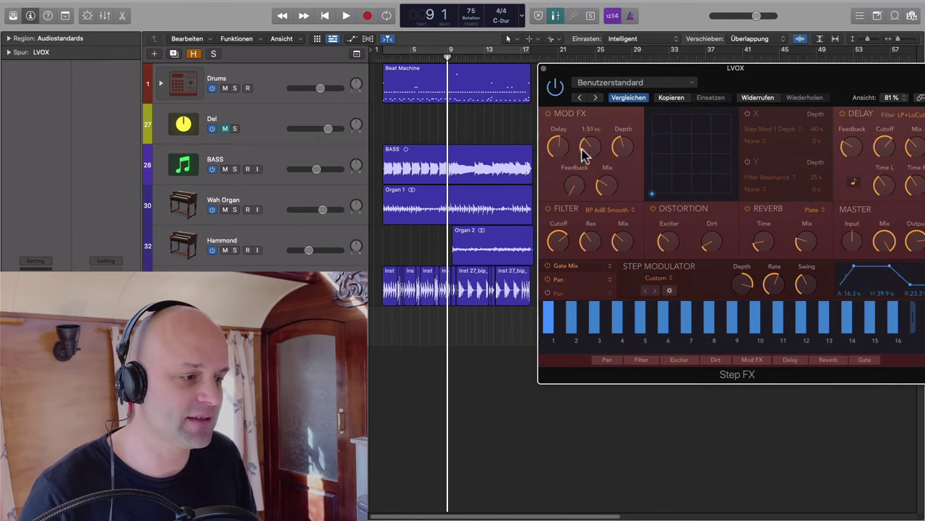
pyautogui.click(348, 17)
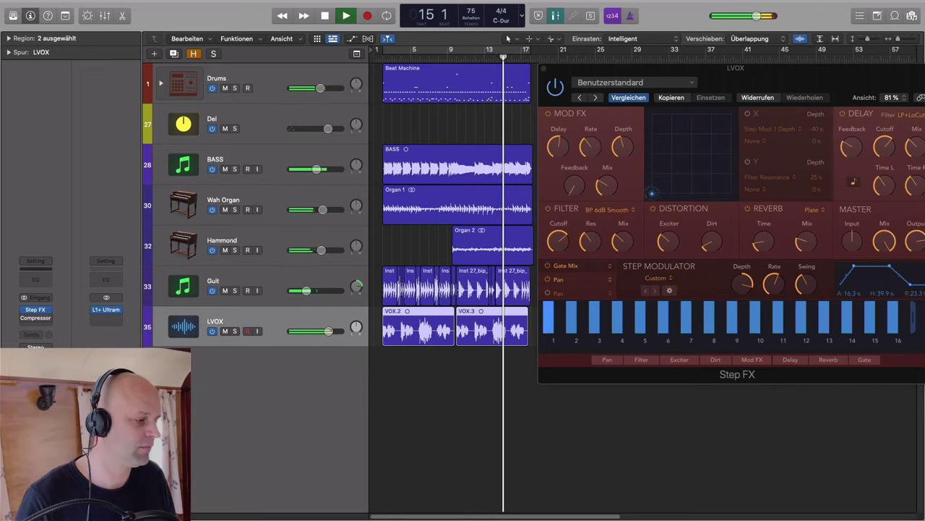
pyautogui.press('s')
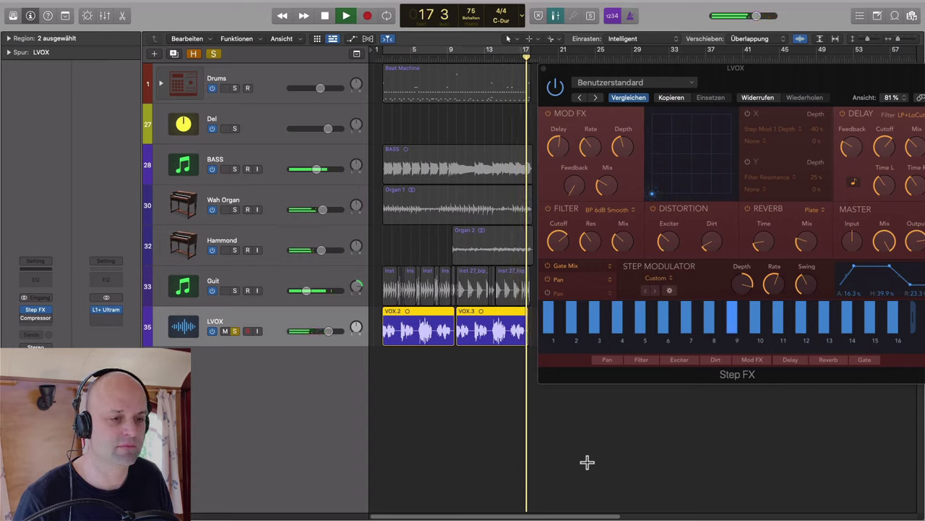
pyautogui.press('space')
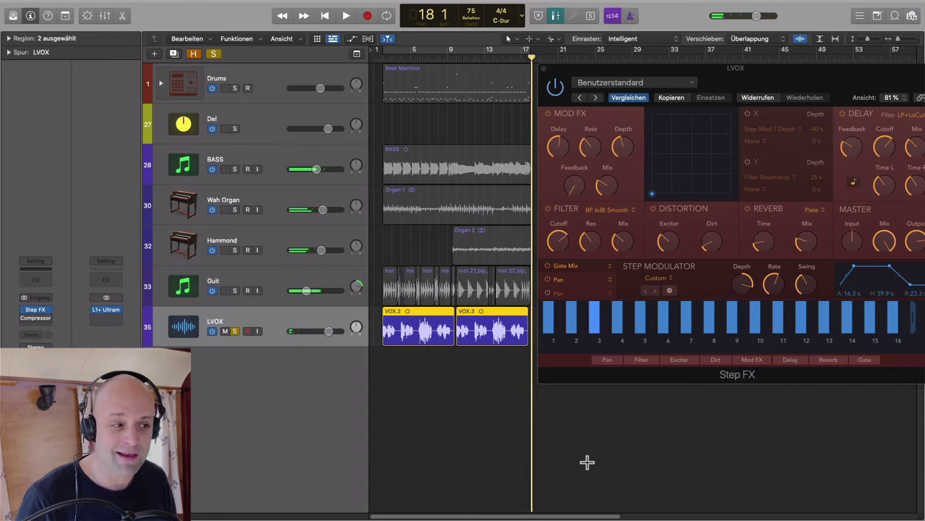
# Turn off the Gate Mix and first Pan modulation slots in Step FX's step modulator.
pyautogui.moveTo(803, 82); pyautogui.dragTo(782, 72)
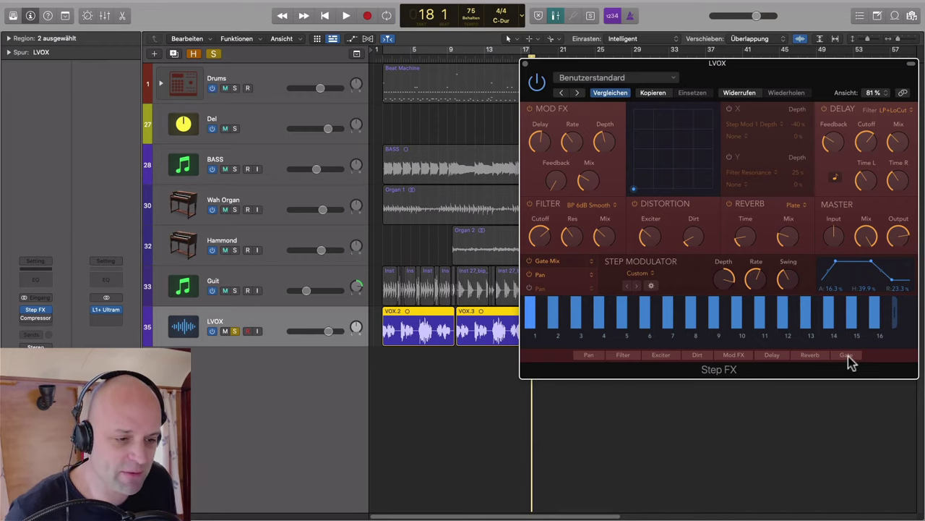
pyautogui.click(529, 274)
pyautogui.click(529, 262)
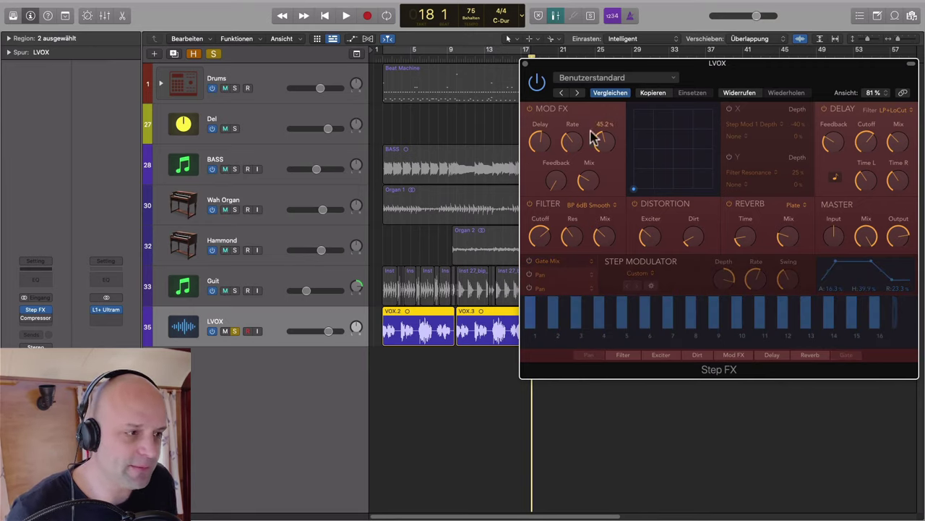
# Turn off the Delay, Reverb, Distortion, Filter and Mod FX sections of Step FX and enable cycle playback.
pyautogui.click(825, 108)
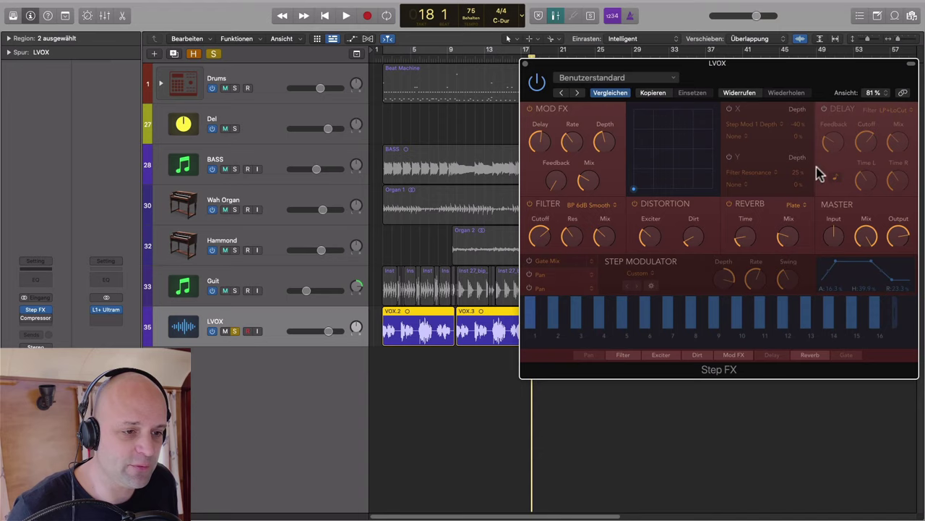
pyautogui.click(730, 204)
pyautogui.click(635, 205)
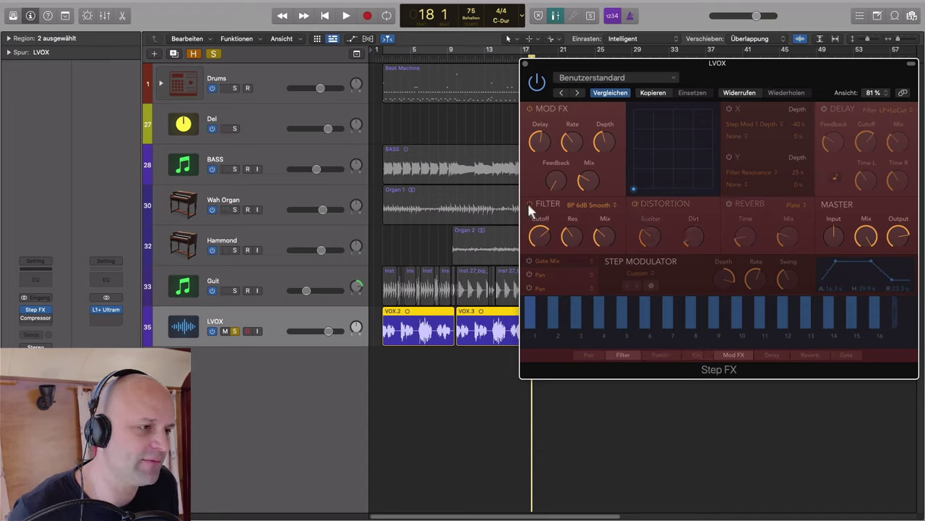
pyautogui.click(530, 204)
pyautogui.click(462, 48)
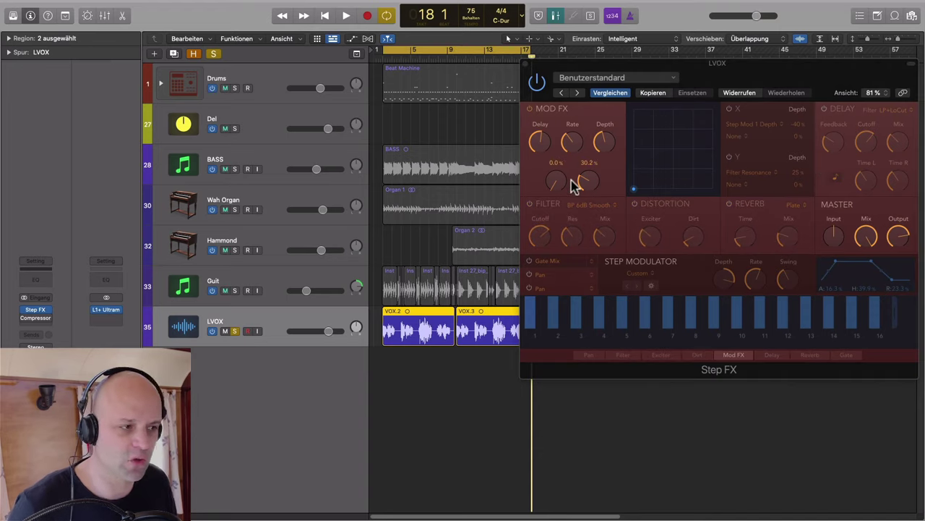
pyautogui.click(529, 108)
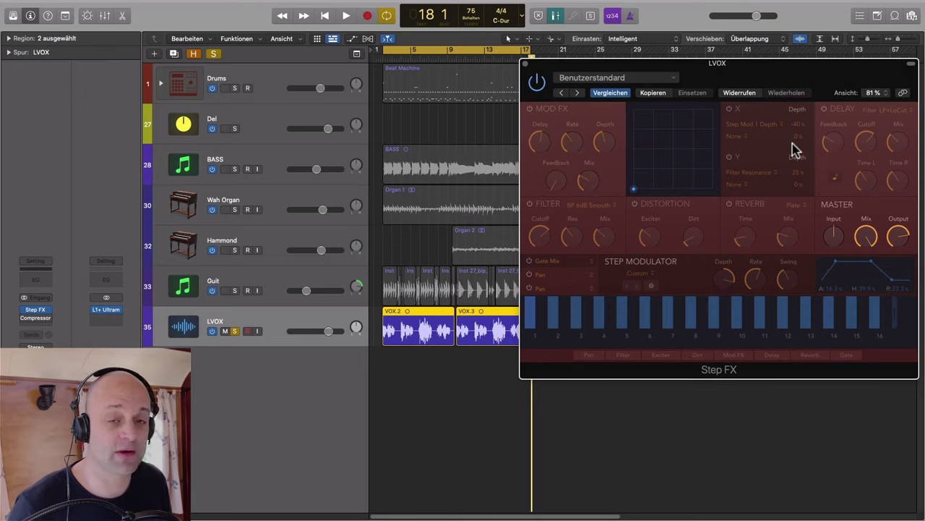
# Play the unprocessed LVOX vocal in the loop, comparing it soloed and within the full mix.
pyautogui.press('space')
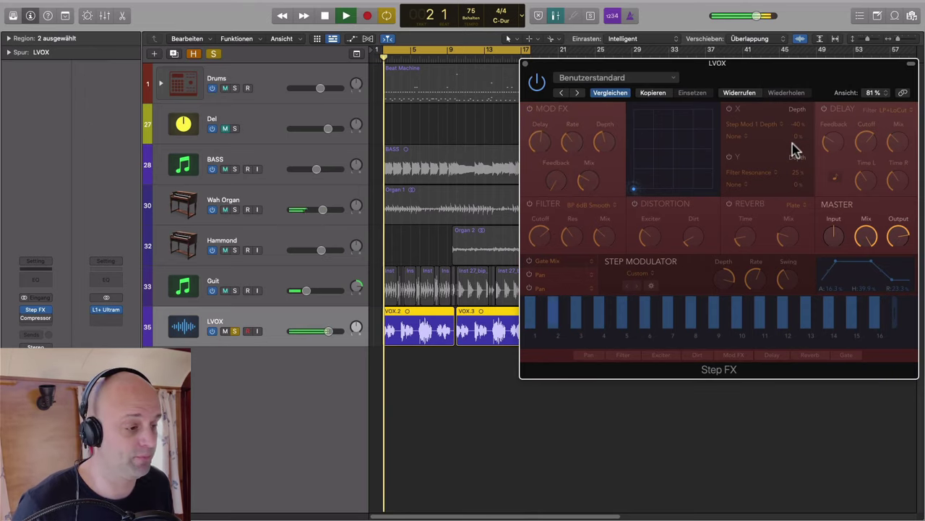
pyautogui.click(234, 330)
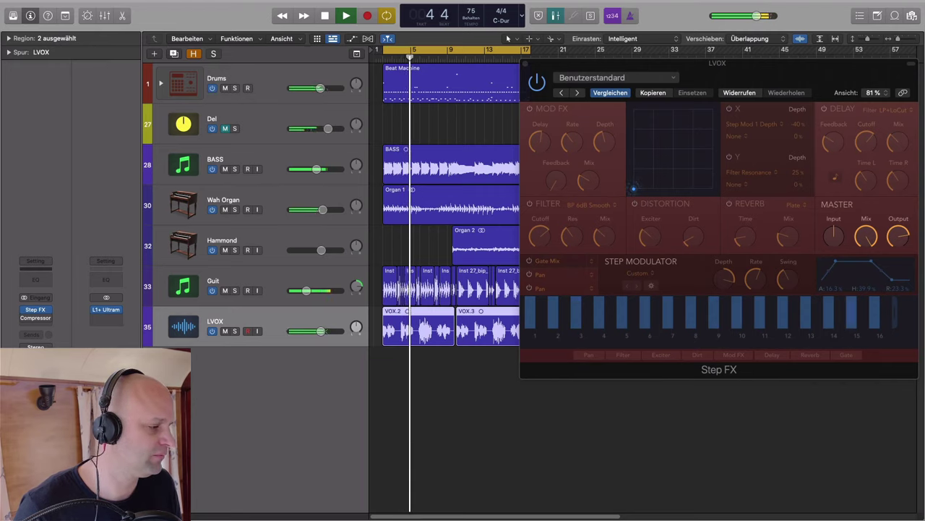
pyautogui.press('s')
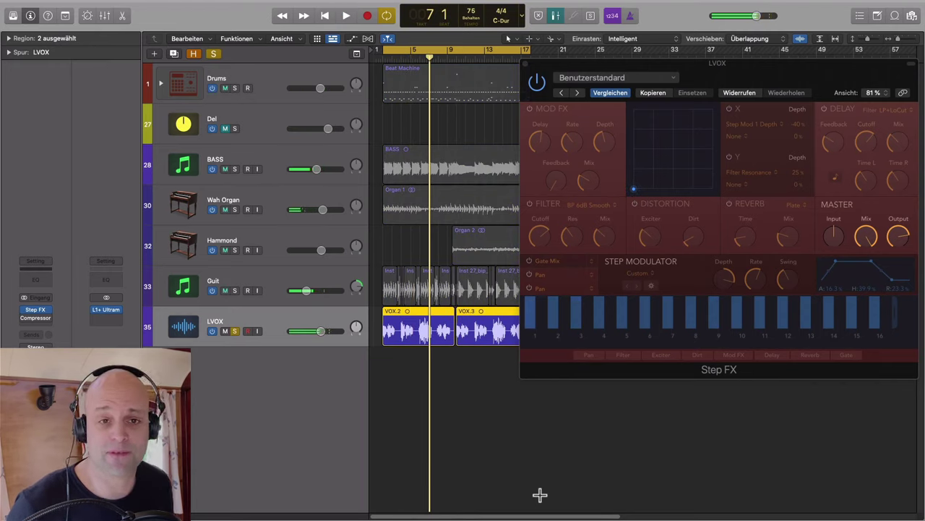
# Turn on the Mod FX section and compare the looped vocal with the effect bypassed and active.
pyautogui.click(530, 109)
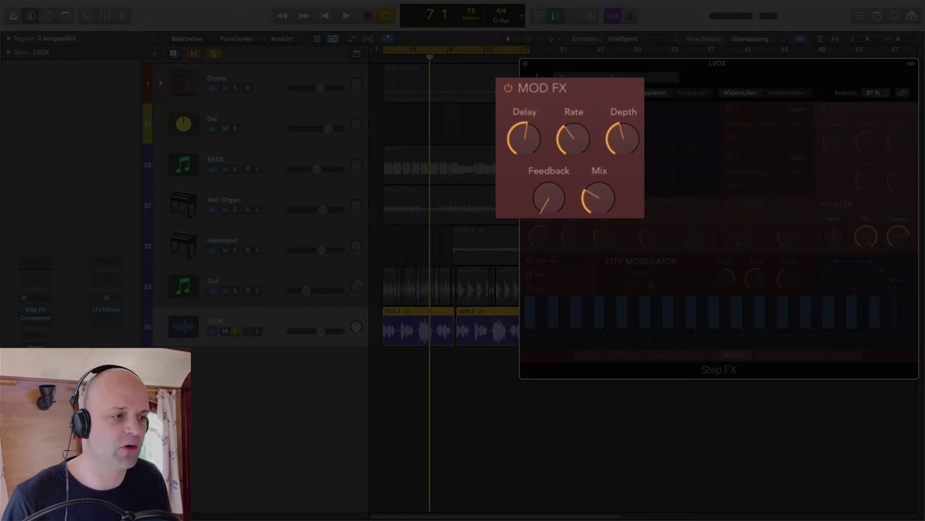
pyautogui.click(507, 87)
pyautogui.press('space')
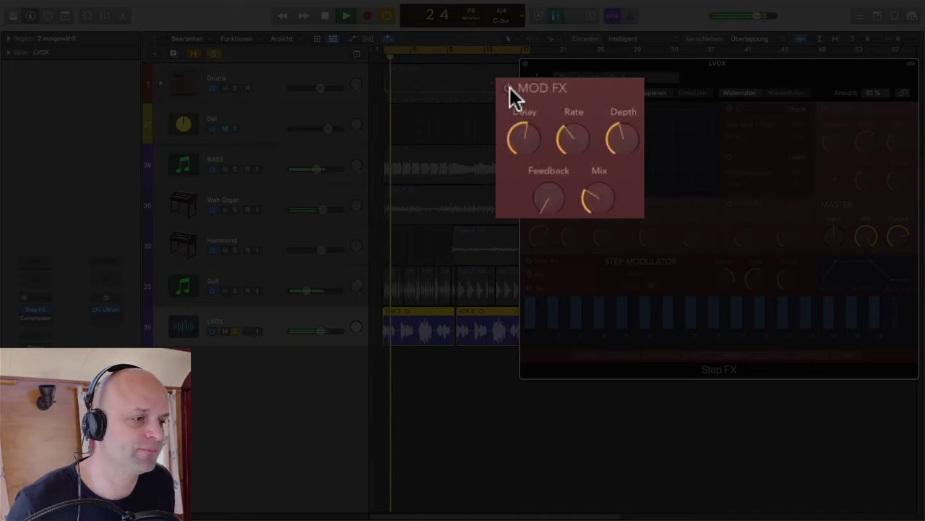
pyautogui.click(509, 87)
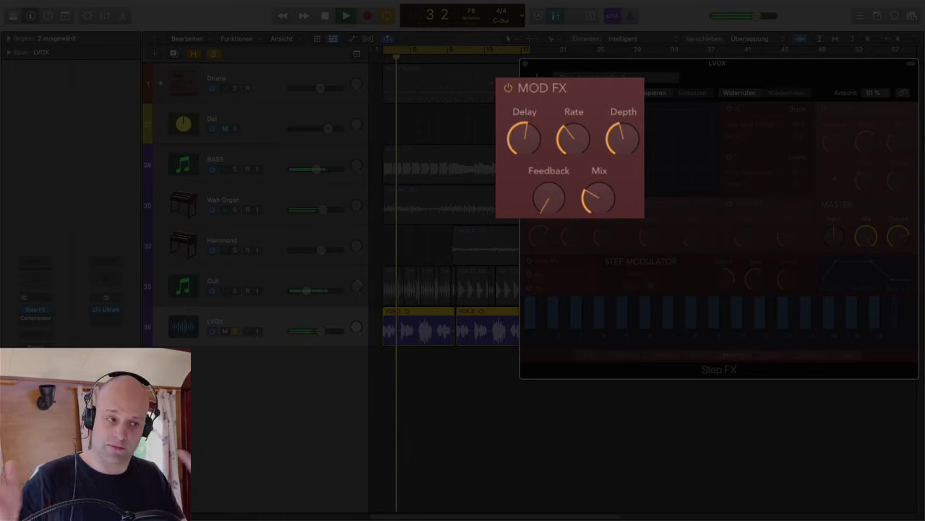
# Try a Mod FX rate of 11.65 Hz and feedback of 75.7 % during playback, and bring both back down.
pyautogui.moveTo(574, 154)
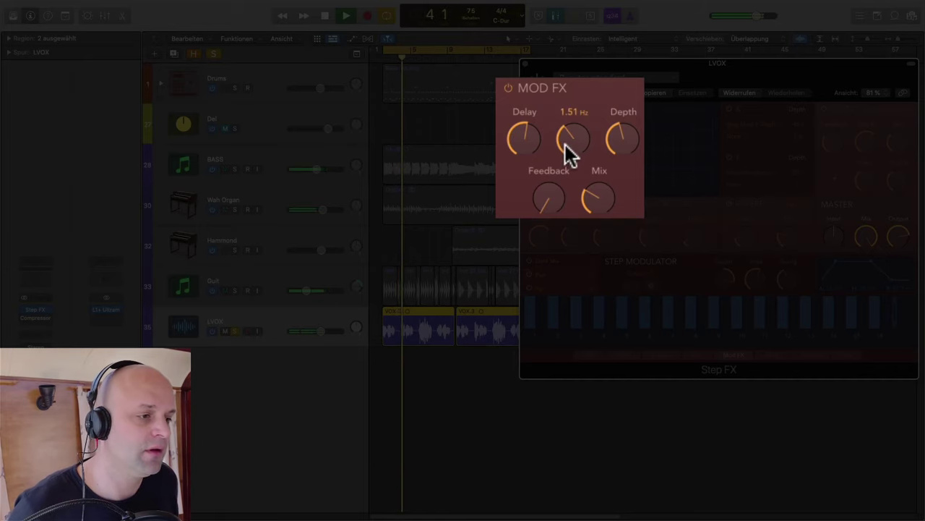
pyautogui.moveTo(565, 145); pyautogui.dragTo(538, 44)
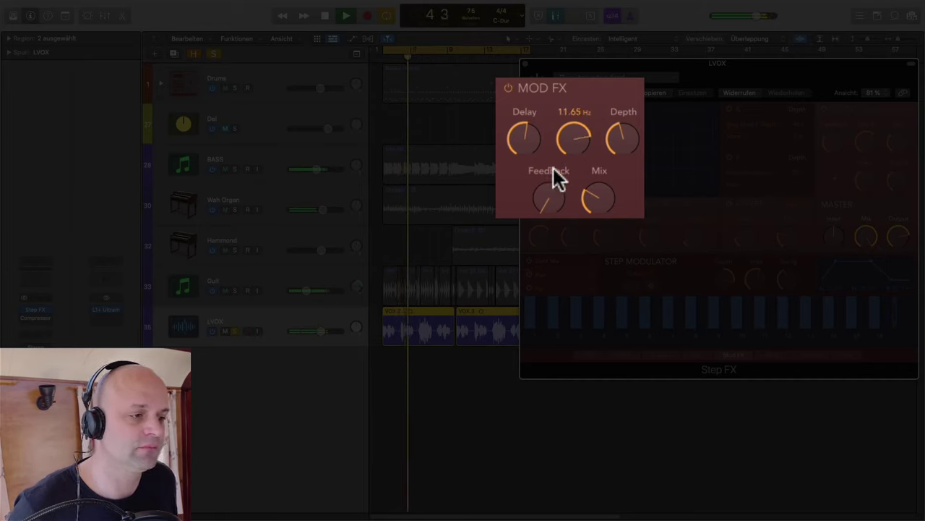
pyautogui.moveTo(554, 178); pyautogui.dragTo(515, 70)
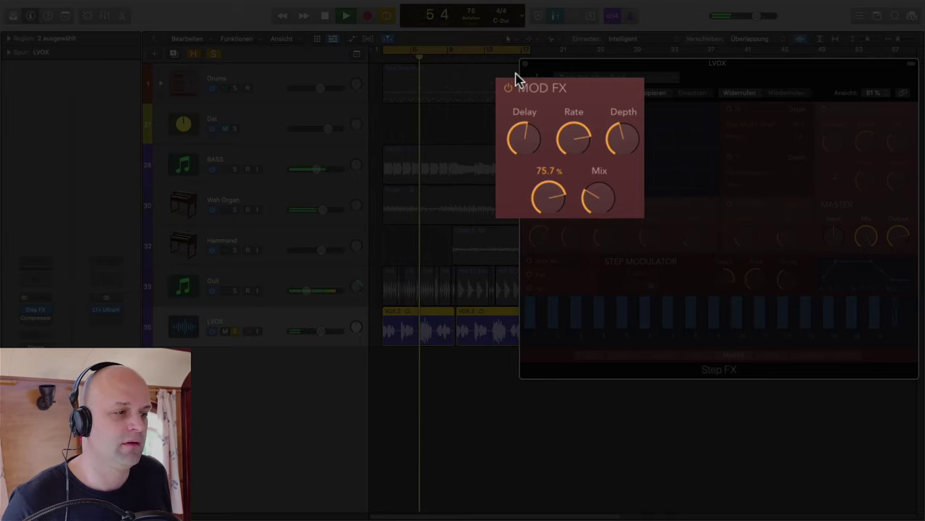
pyautogui.moveTo(515, 70); pyautogui.dragTo(550, 201)
pyautogui.moveTo(579, 141); pyautogui.dragTo(567, 195)
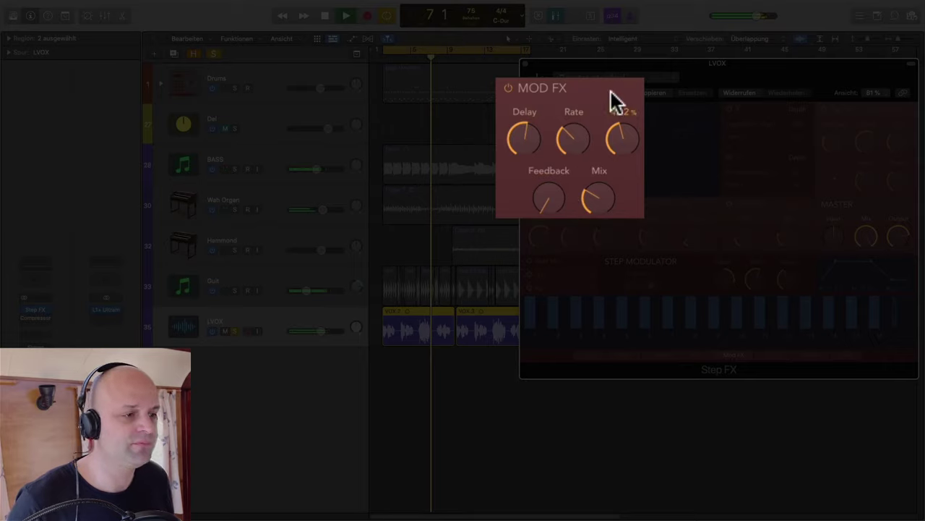
pyautogui.press('space')
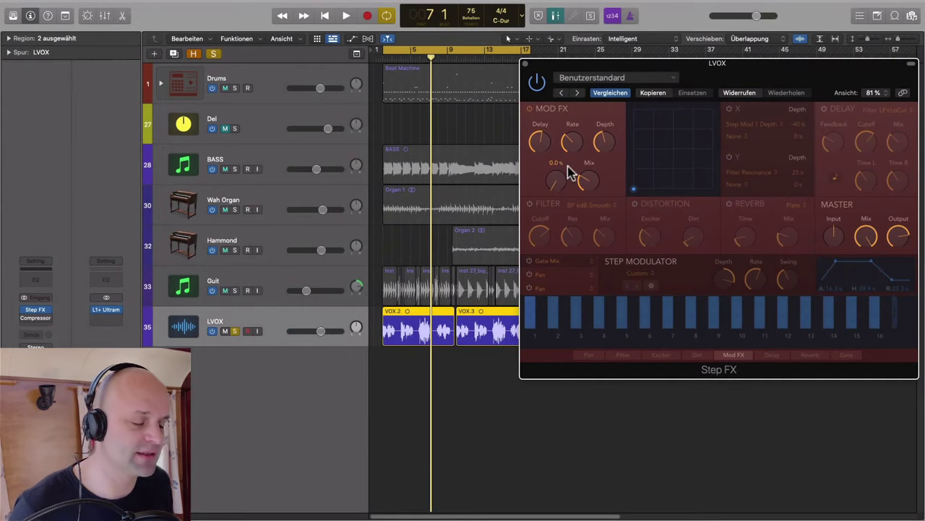
# Turn on the Filter section of Step FX and look through its filter types, keeping BP 6dB Smooth.
pyautogui.moveTo(578, 68); pyautogui.dragTo(583, 68)
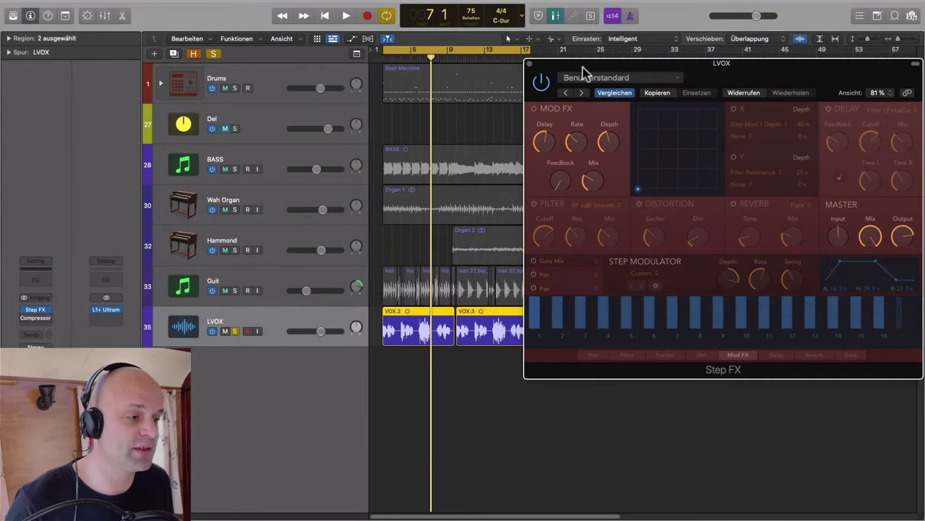
pyautogui.click(534, 205)
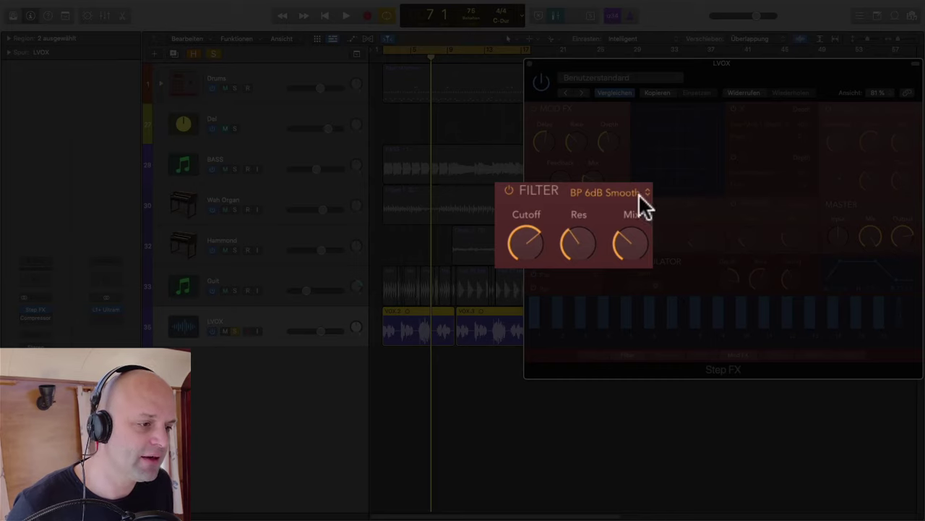
pyautogui.click(607, 192)
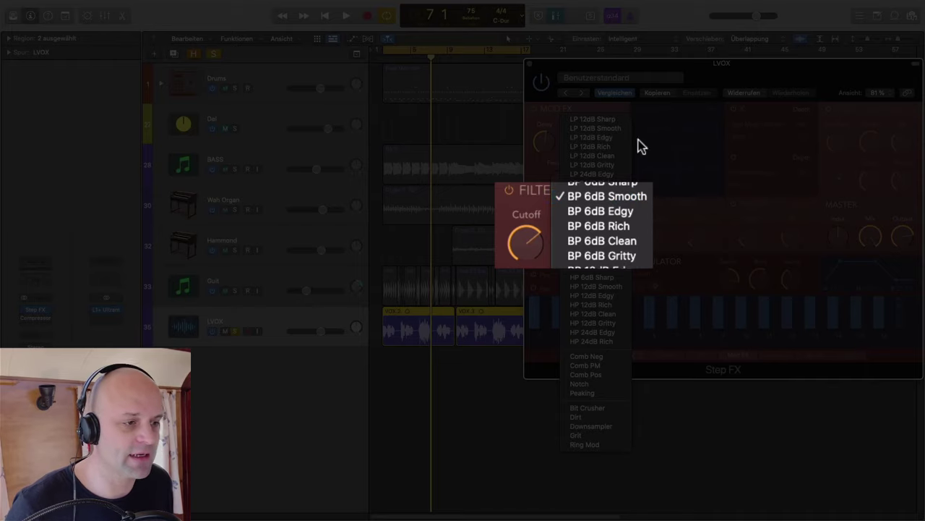
pyautogui.click(721, 77)
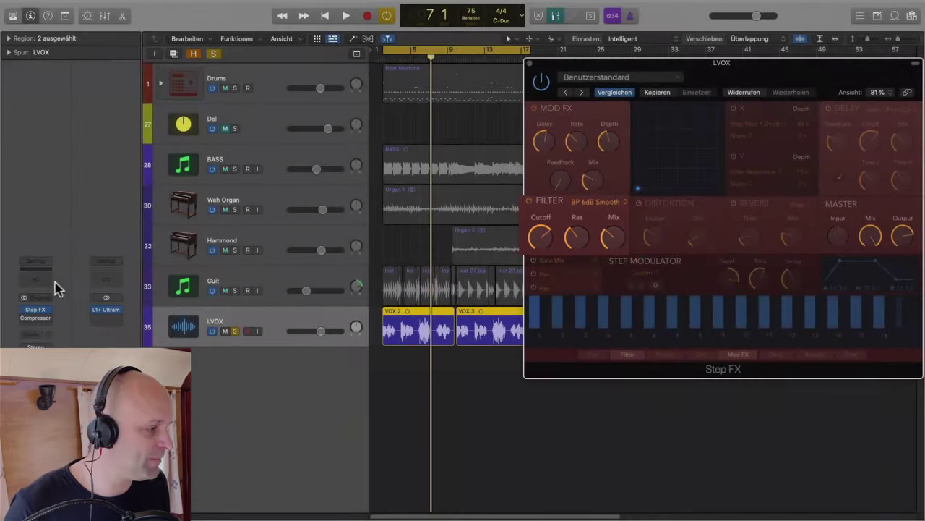
# Insert a Channel EQ on the LVOX channel and shape a band-pass curve with a low cut and a high cut.
pyautogui.click(40, 271)
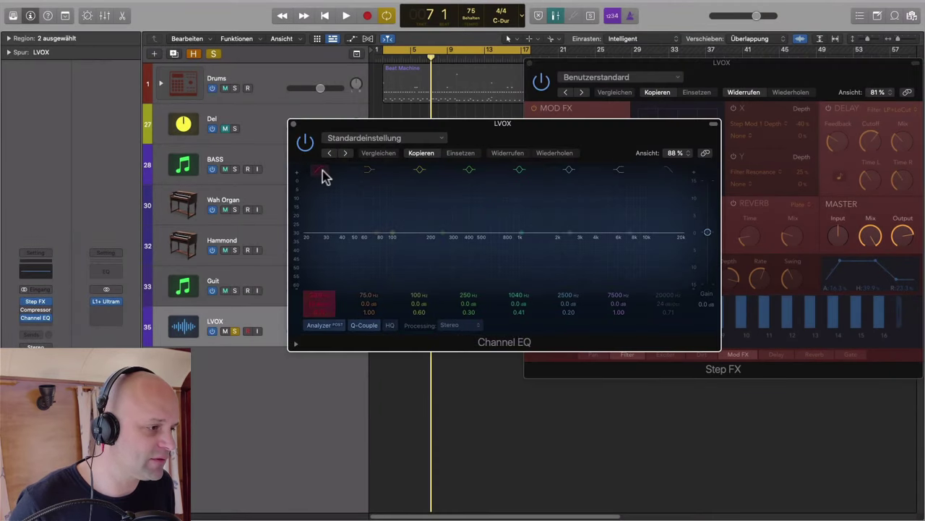
pyautogui.moveTo(306, 237); pyautogui.dragTo(430, 244)
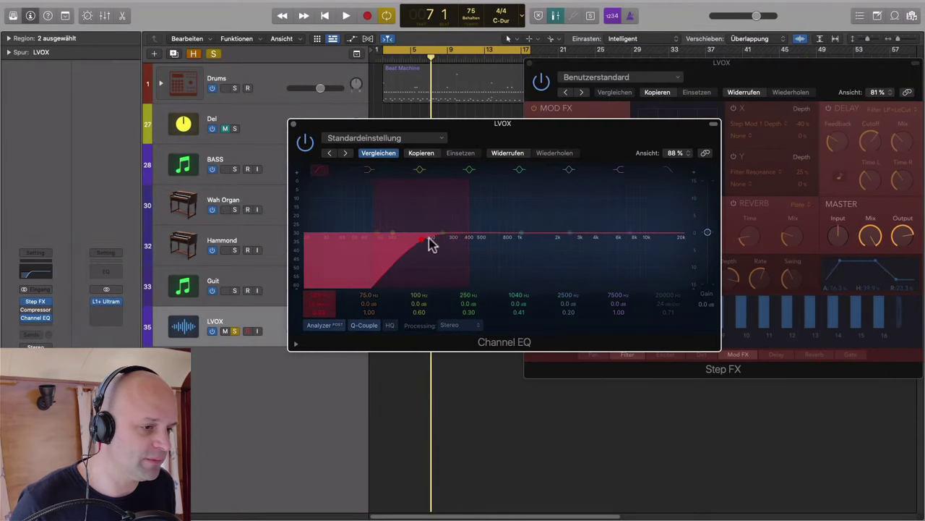
pyautogui.moveTo(687, 248); pyautogui.dragTo(585, 248)
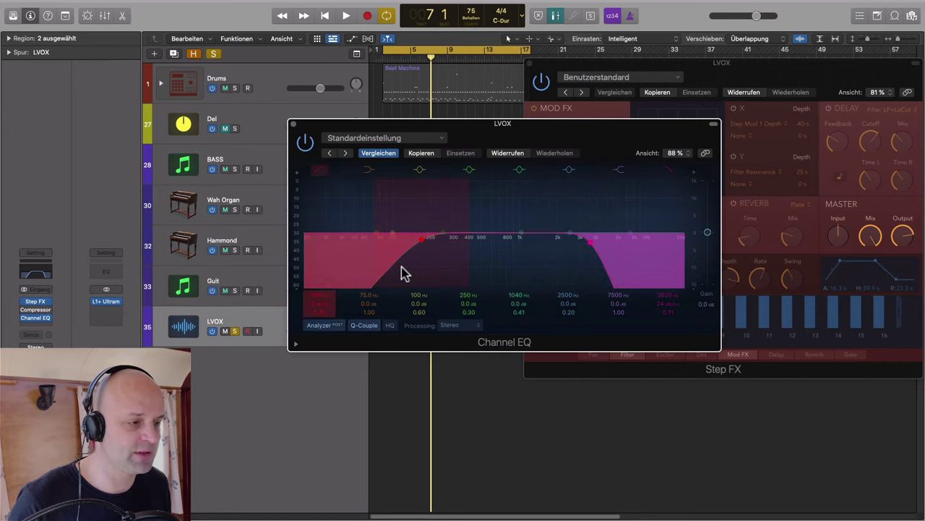
# Bypass and close the Channel EQ, and remove it from the LVOX channel's insert slots.
pyautogui.click(306, 142)
pyautogui.click(293, 124)
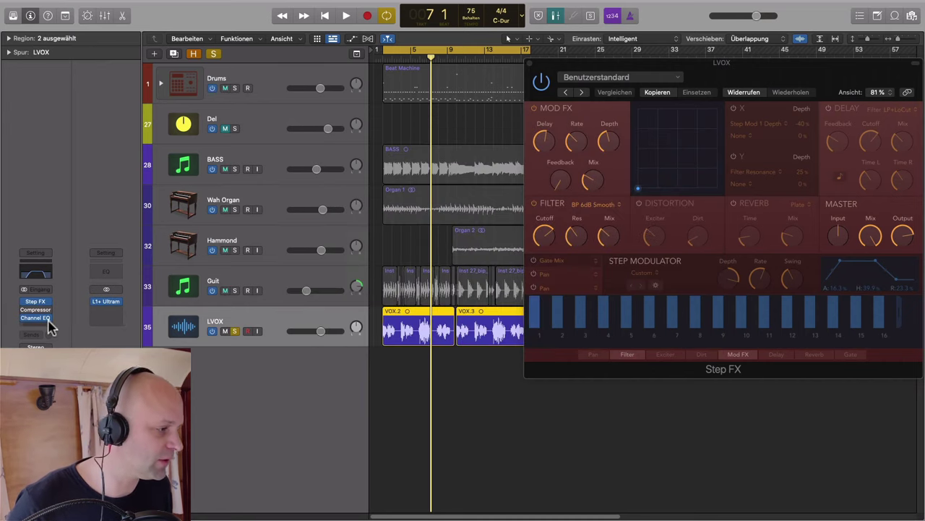
pyautogui.click(49, 319)
pyautogui.click(67, 307)
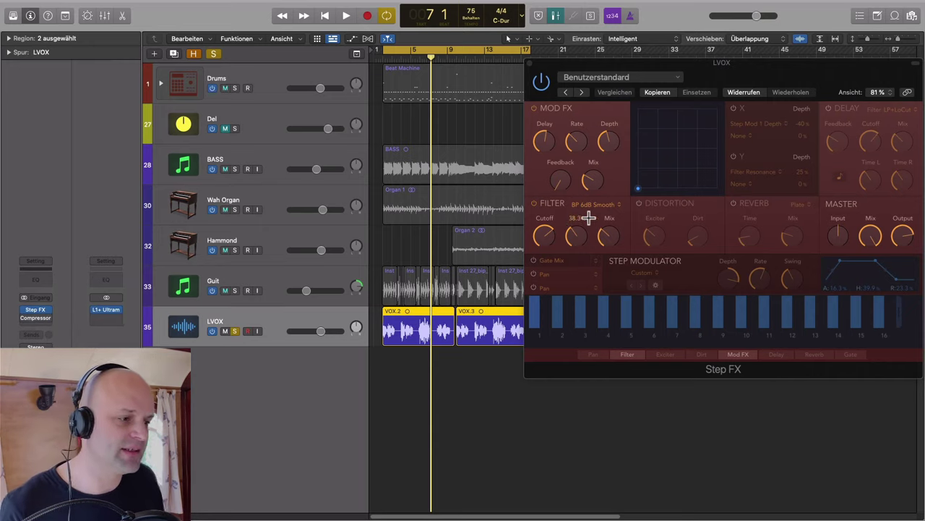
# Compare the looped vocal with the Step FX Filter section off and on.
pyautogui.click(534, 204)
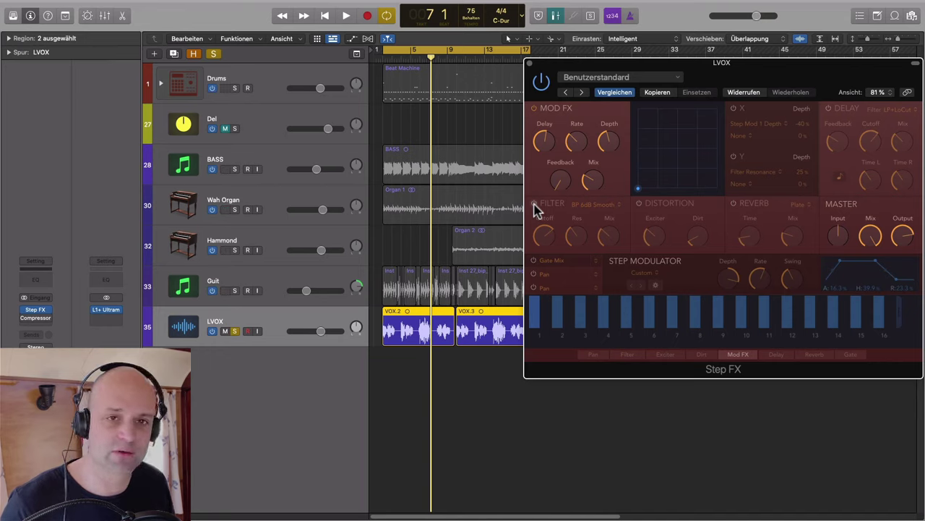
pyautogui.press('space')
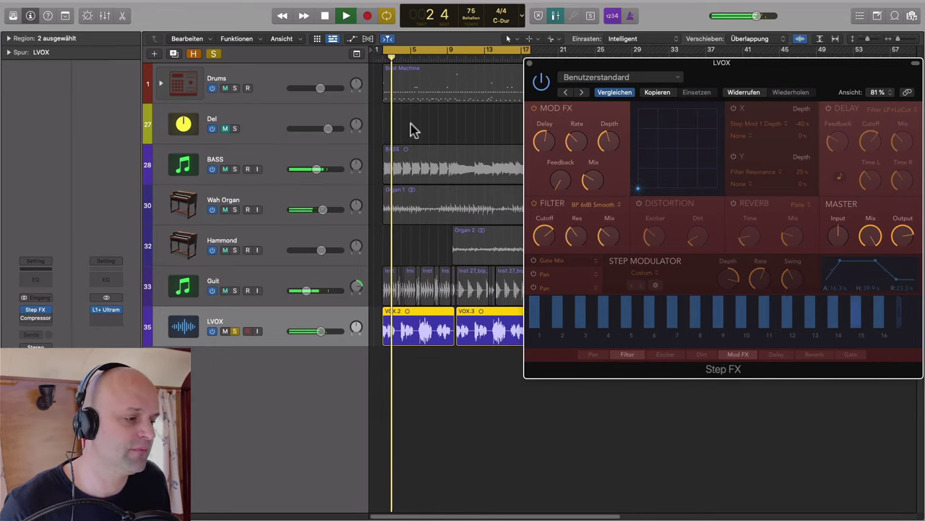
pyautogui.click(534, 204)
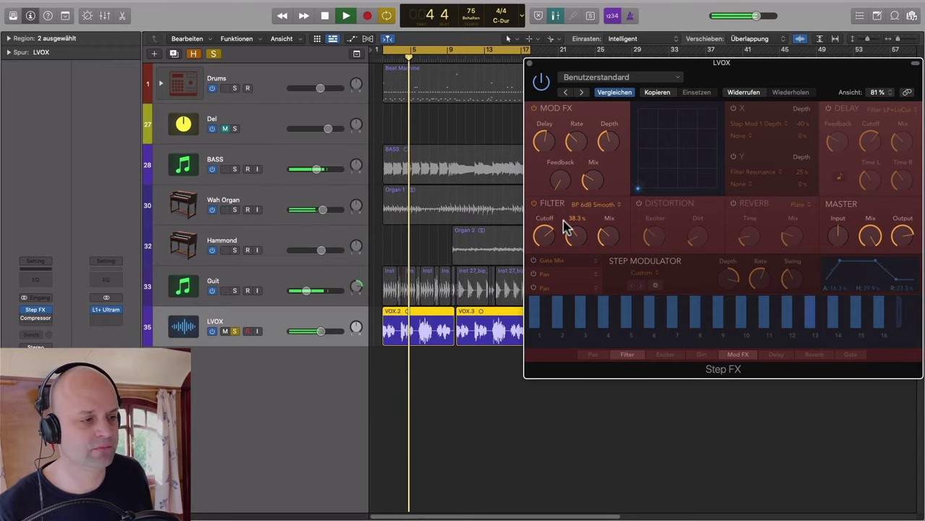
pyautogui.press('space')
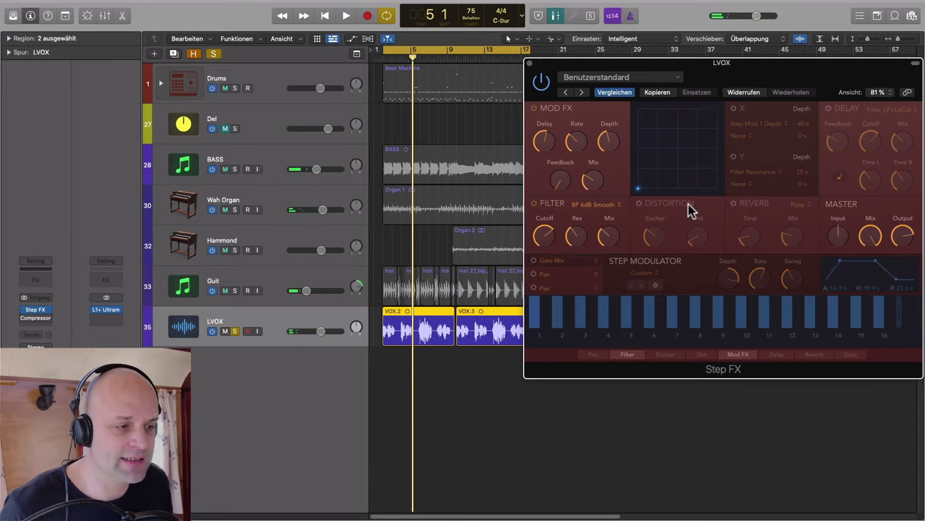
# Turn on the Distortion section and audition it on the vocal, comparing it off and on and varying Exciter and Dirt.
pyautogui.click(639, 203)
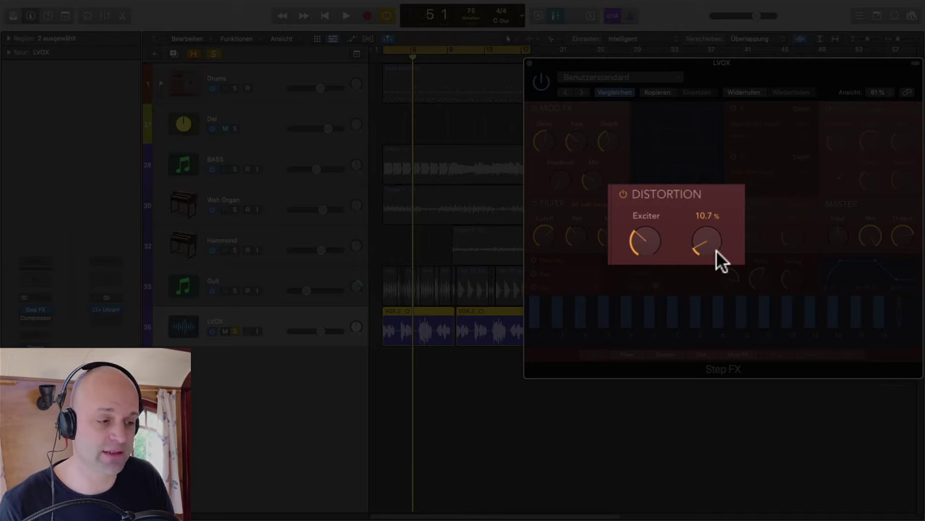
pyautogui.click(623, 195)
pyautogui.click(423, 49)
pyautogui.press('space')
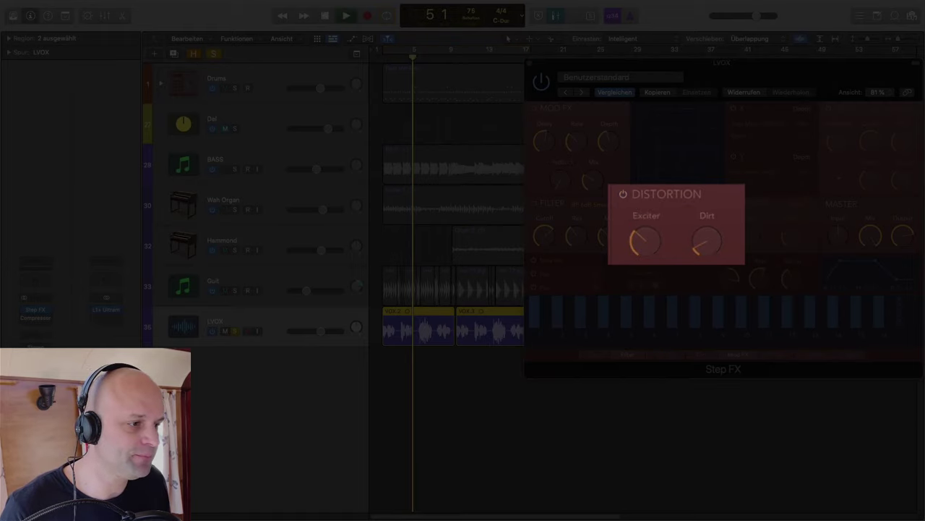
pyautogui.click(623, 194)
pyautogui.moveTo(640, 240); pyautogui.dragTo(661, 251)
pyautogui.moveTo(704, 229); pyautogui.dragTo(637, 242)
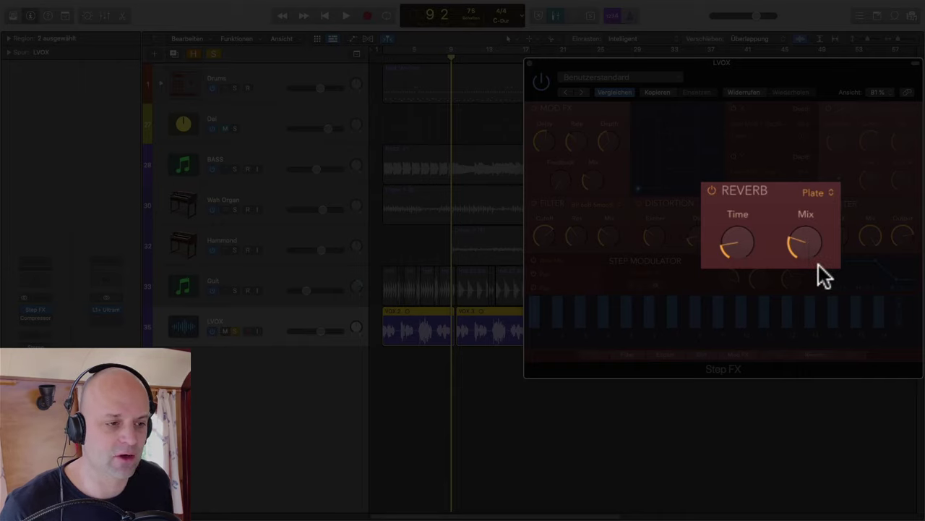
# Play the vocal from bar 9 with the Plate reverb, trying a Time of about 4603 ms before shortening it again.
pyautogui.click(447, 57)
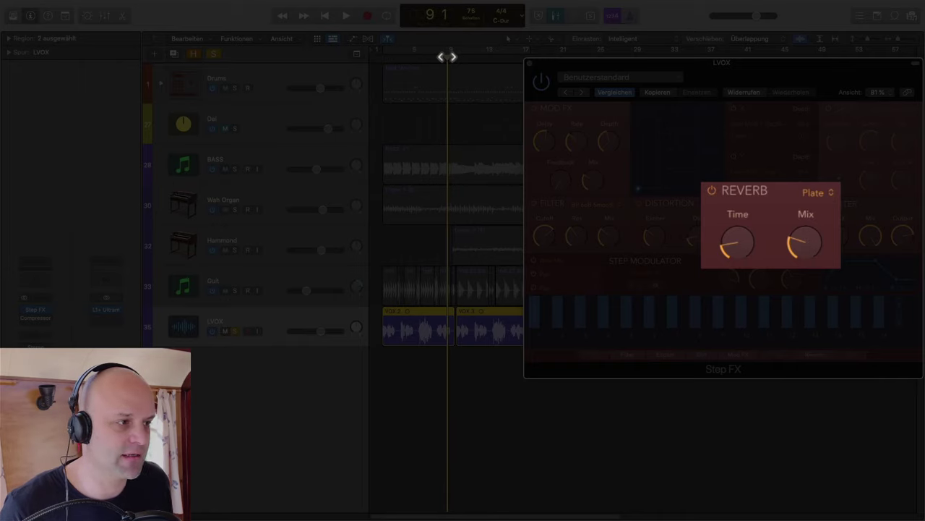
pyautogui.press('space')
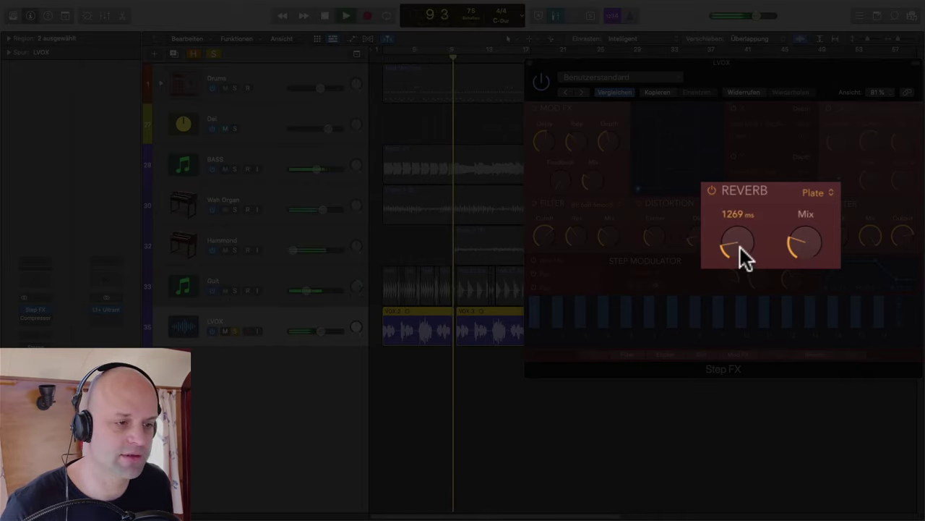
pyautogui.moveTo(739, 247); pyautogui.dragTo(715, 159)
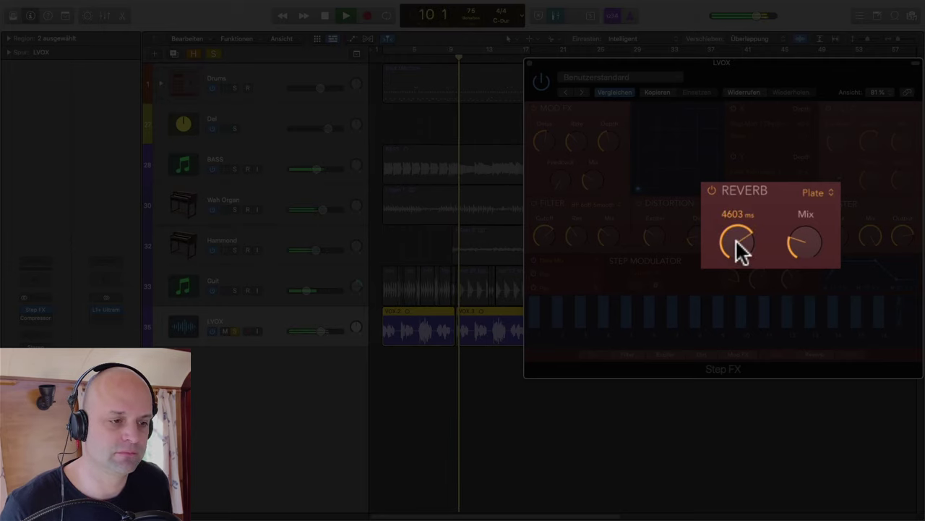
pyautogui.moveTo(734, 234)
pyautogui.mouseDown()
pyautogui.moveTo(755, 285)
pyautogui.moveTo(732, 250)
pyautogui.mouseUp()
pyautogui.press('space')
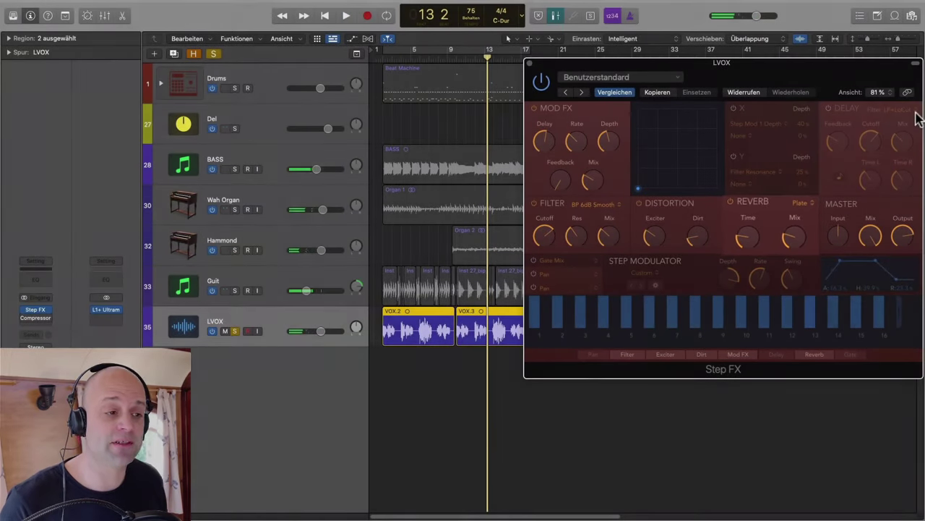
# Turn on the Delay section and look through its filter types, keeping LP+LoCut, and inspect the left and right delay times.
pyautogui.click(829, 107)
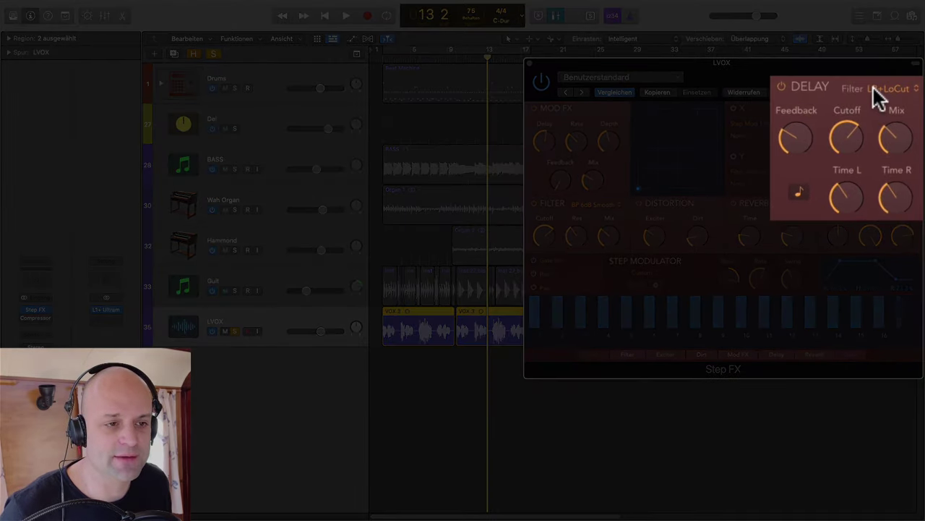
pyautogui.click(916, 89)
pyautogui.click(849, 69)
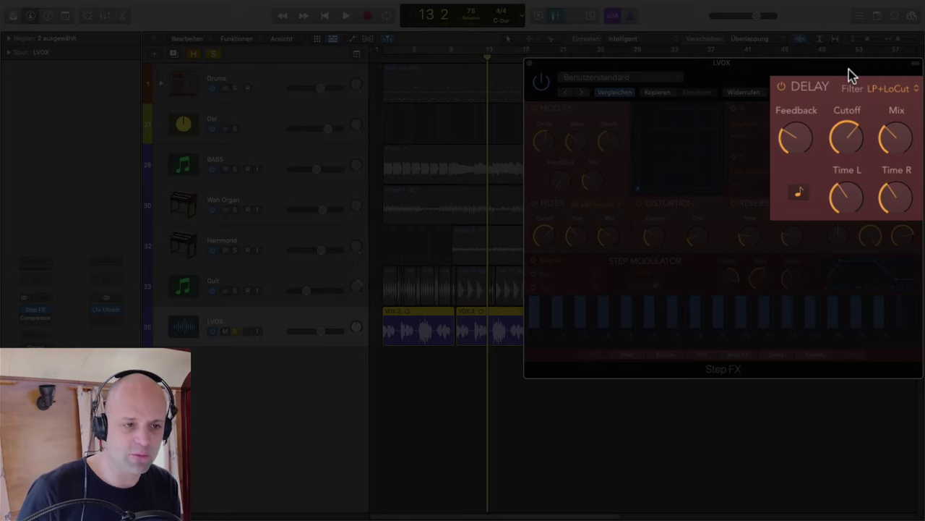
pyautogui.moveTo(839, 185)
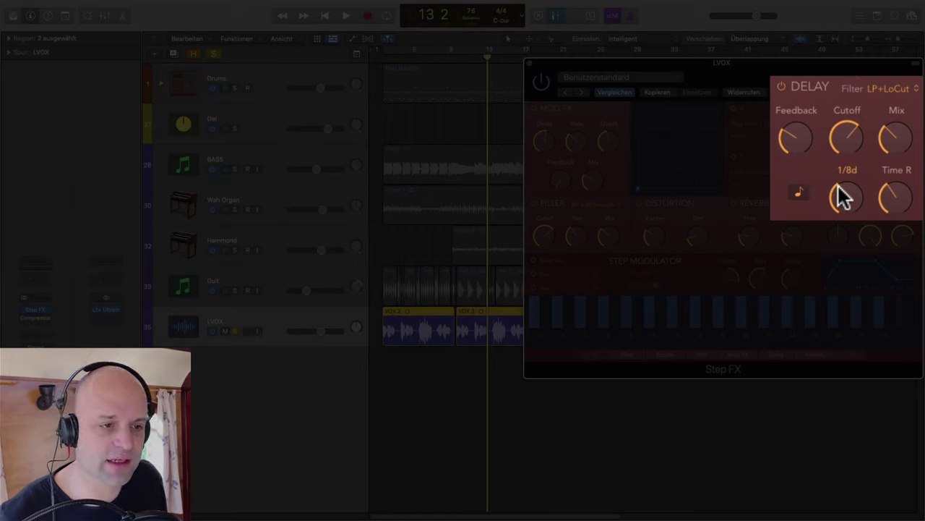
pyautogui.moveTo(895, 203)
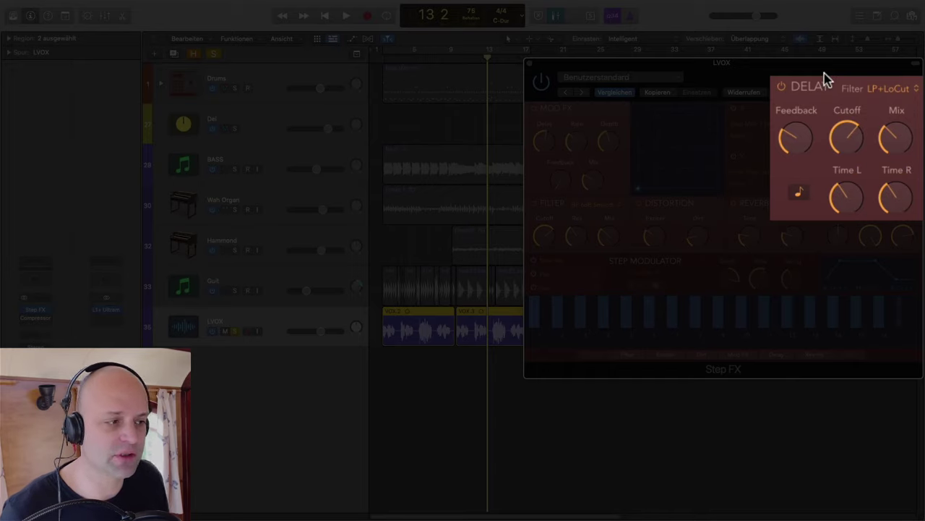
# Play the vocal from around bar 12 with the delay while varying its Feedback.
pyautogui.click(478, 57)
pyautogui.press('space')
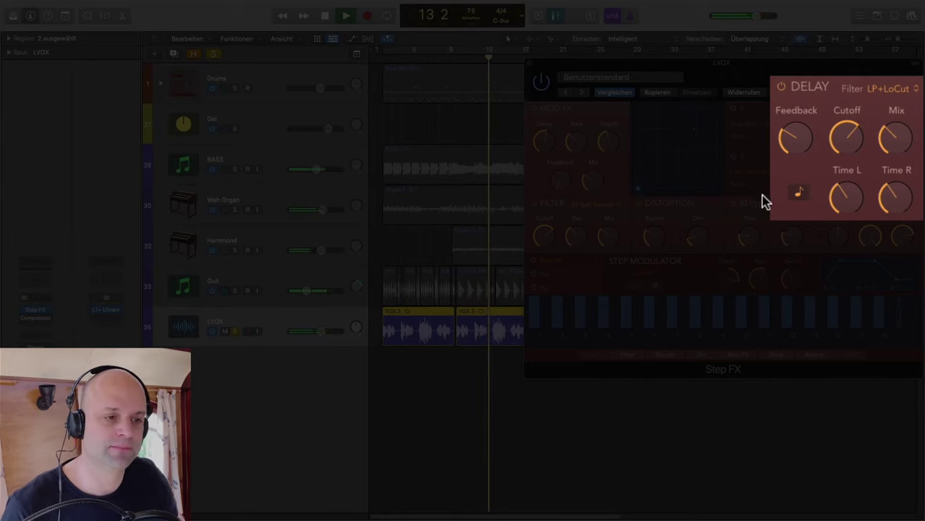
pyautogui.click(785, 133)
pyautogui.moveTo(778, 118); pyautogui.dragTo(786, 163)
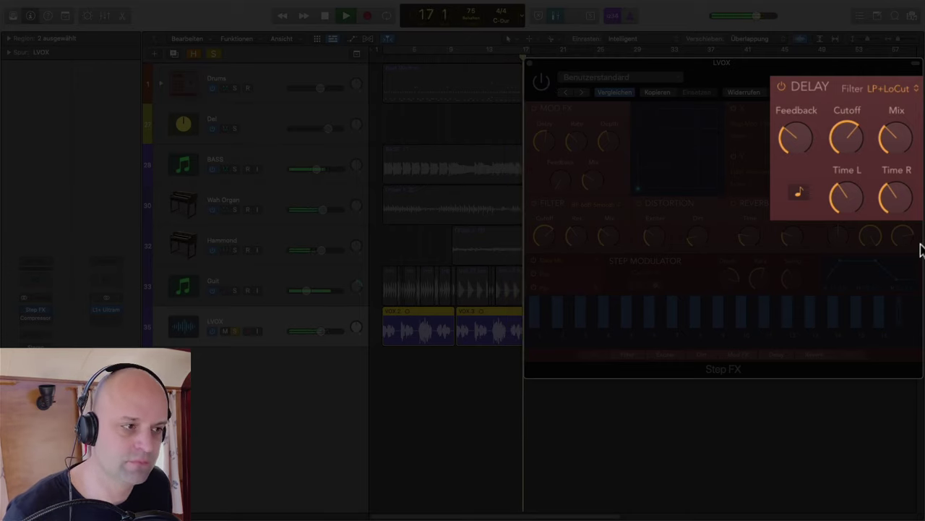
pyautogui.press('space')
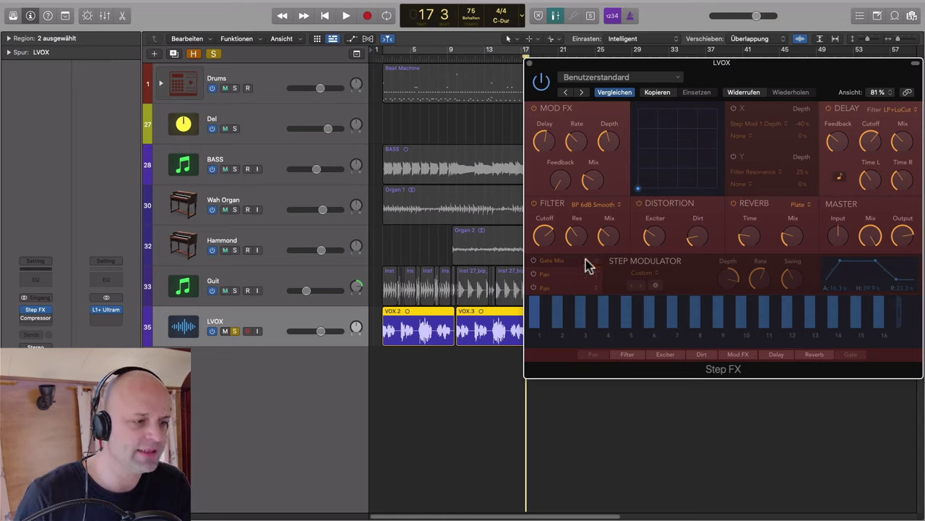
# Enable the Gate Mix modulator and the first Pan modulator, and play the vocal from bar 10 to hear them.
pyautogui.click(533, 261)
pyautogui.click(533, 273)
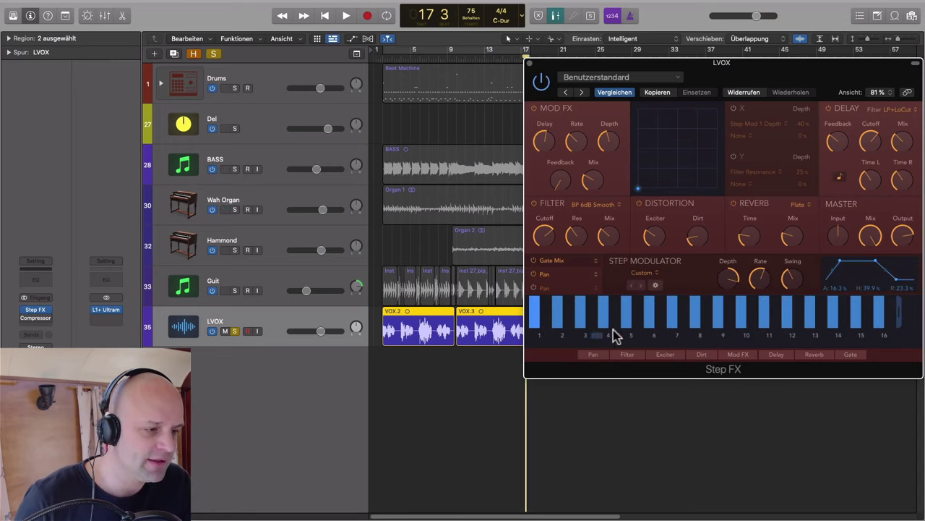
pyautogui.click(466, 58)
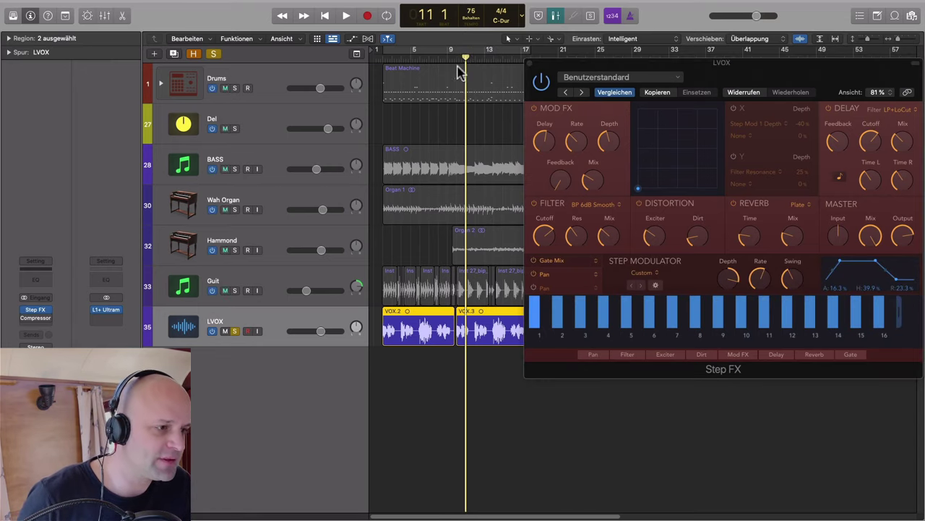
pyautogui.click(457, 59)
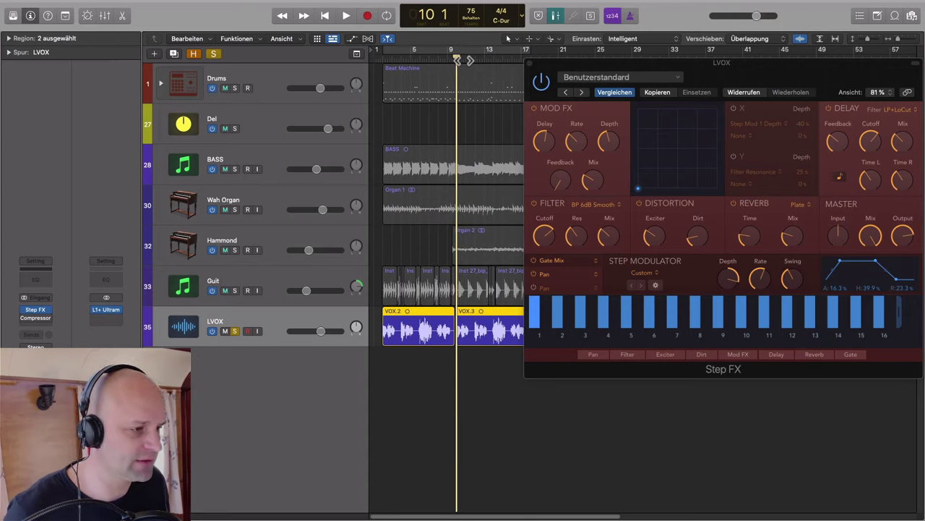
pyautogui.press('space')
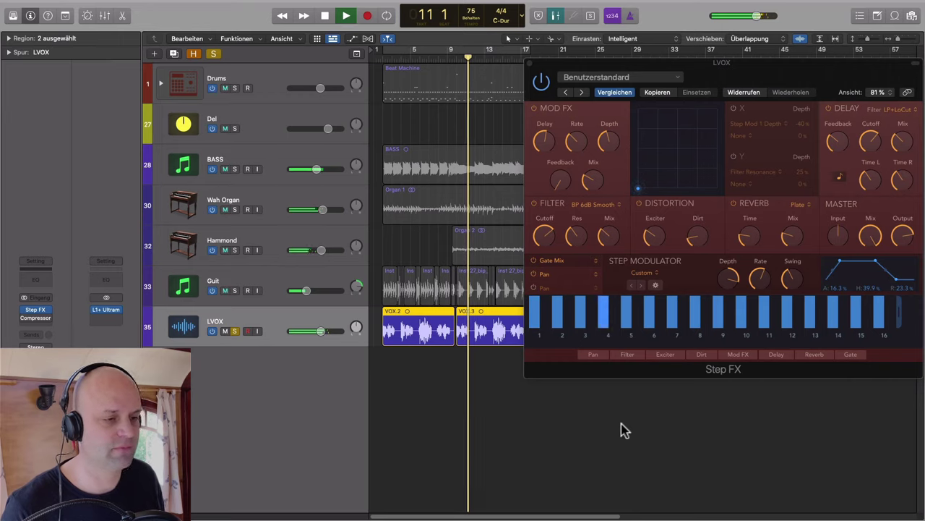
pyautogui.press('space')
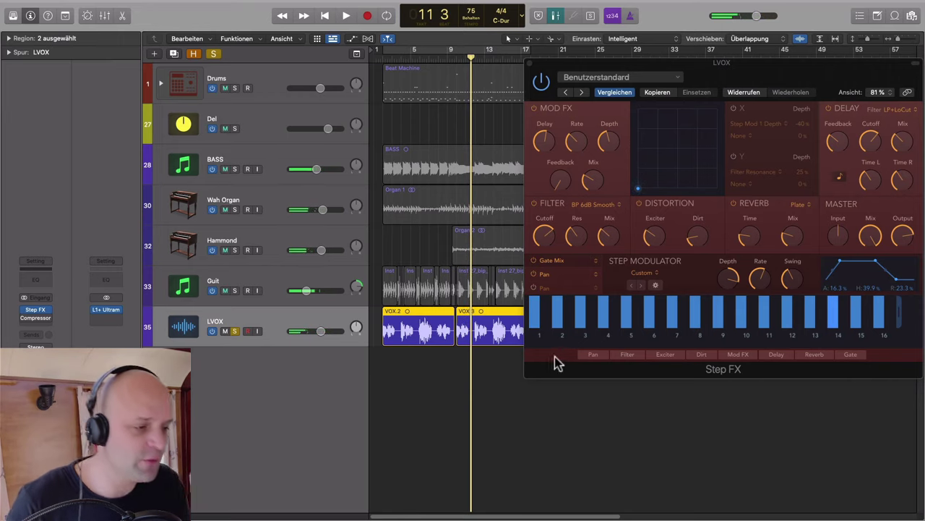
# Look through the second modulator's targets, keeping Pan, and load the LFO Sine pattern into the Gate Mix modulator.
pyautogui.click(597, 278)
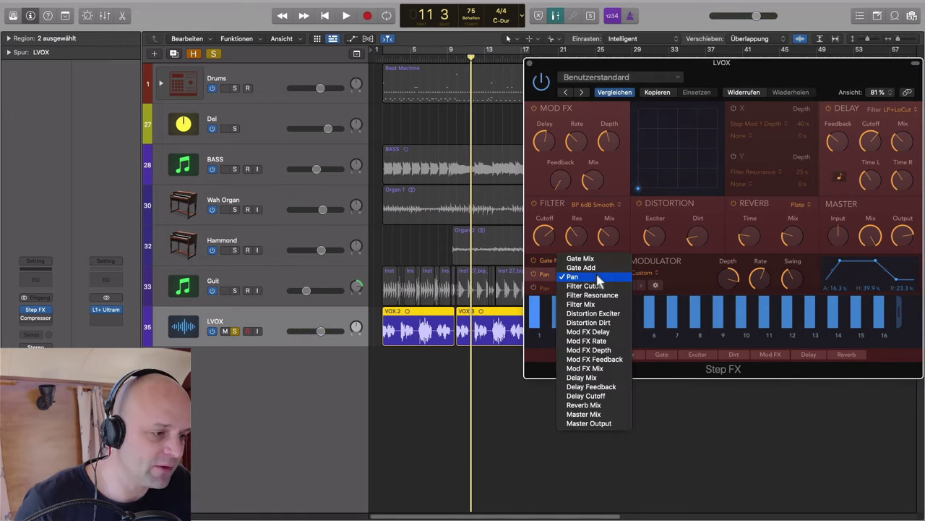
pyautogui.click(597, 277)
pyautogui.click(651, 273)
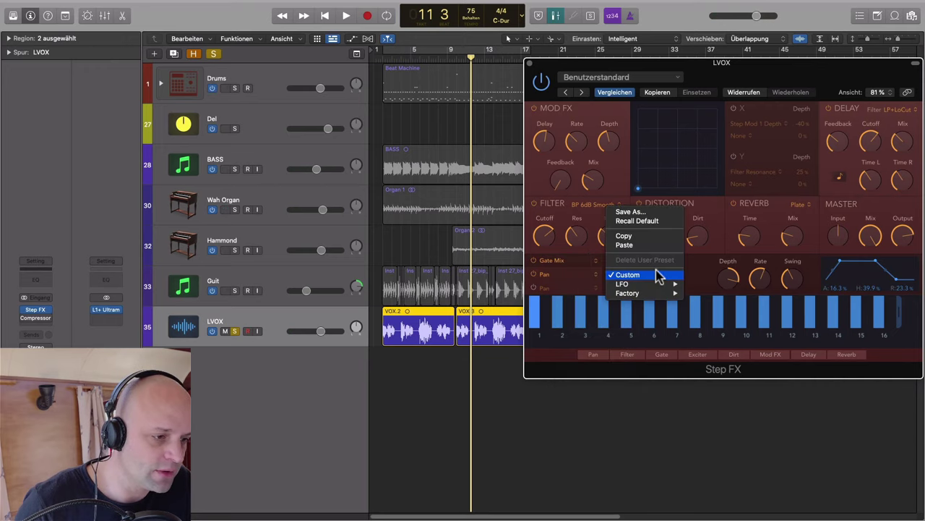
pyautogui.moveTo(640, 284)
pyautogui.click(694, 284)
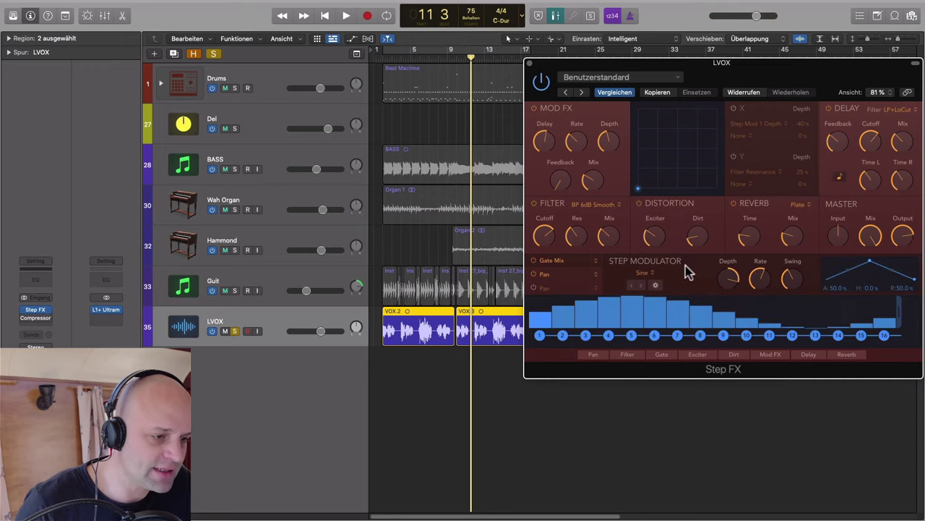
# Set the first Pan modulator's pattern to Custom, replace it with the factory 2 Steps Roll, and switch that modulator off.
pyautogui.click(546, 274)
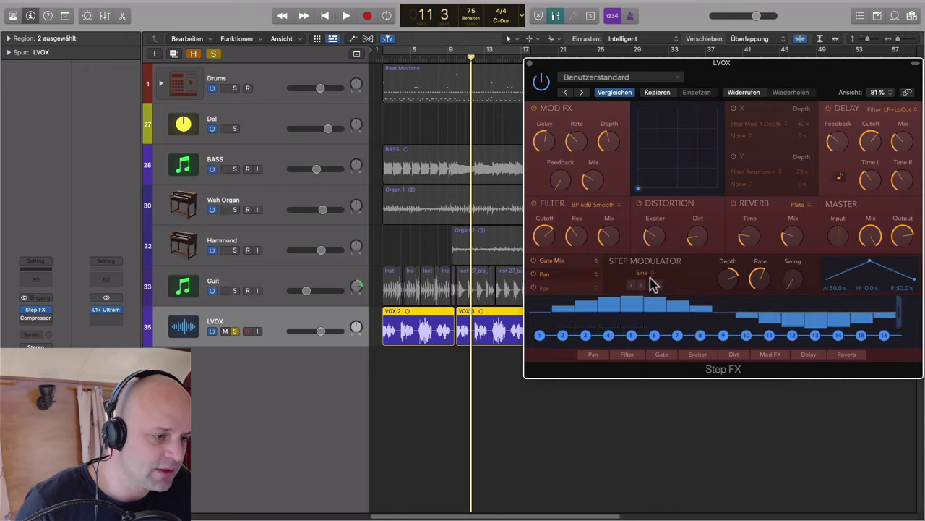
pyautogui.click(652, 274)
pyautogui.click(631, 266)
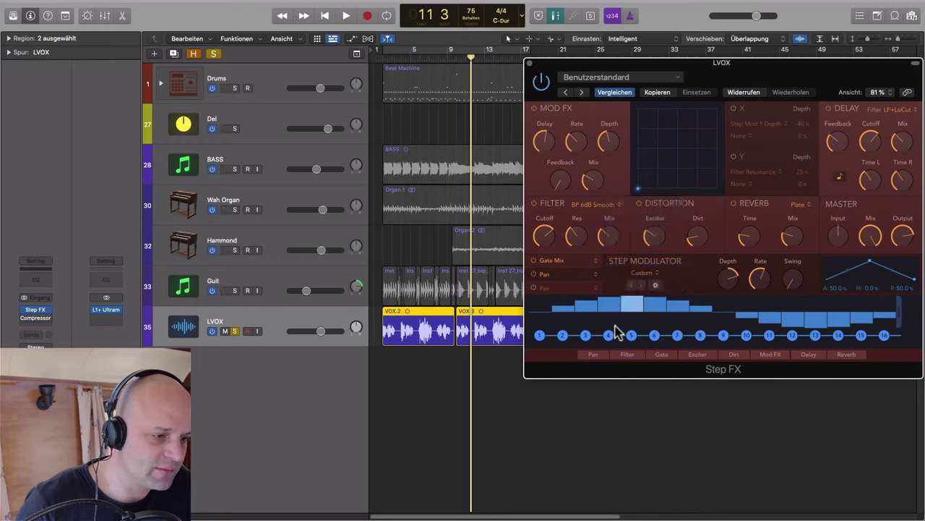
pyautogui.click(655, 279)
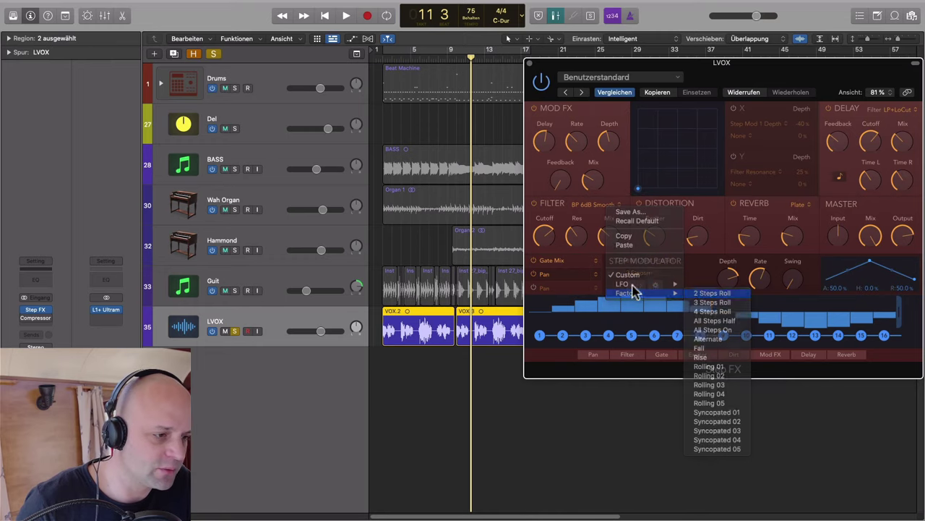
pyautogui.click(705, 296)
pyautogui.click(535, 276)
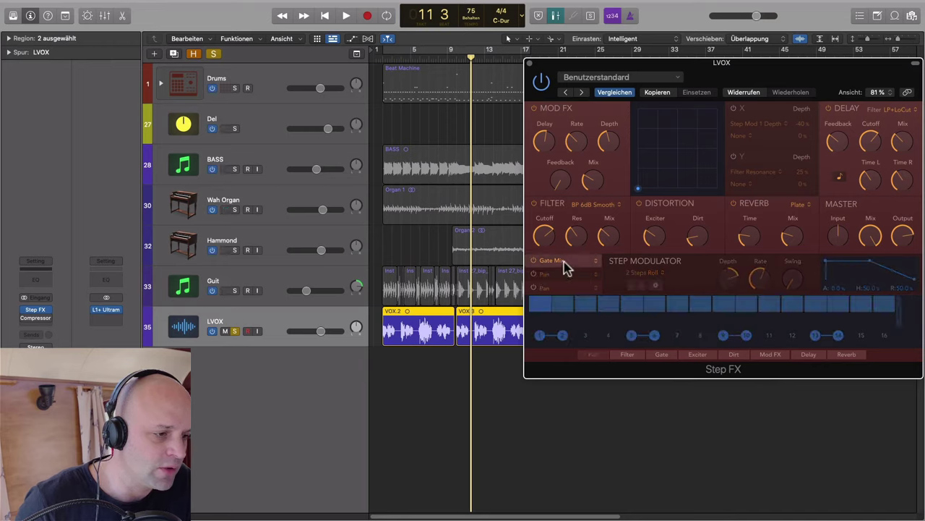
# Load the factory pattern All Steps On into the Gate Mix modulator and play the vocal with it.
pyautogui.click(566, 262)
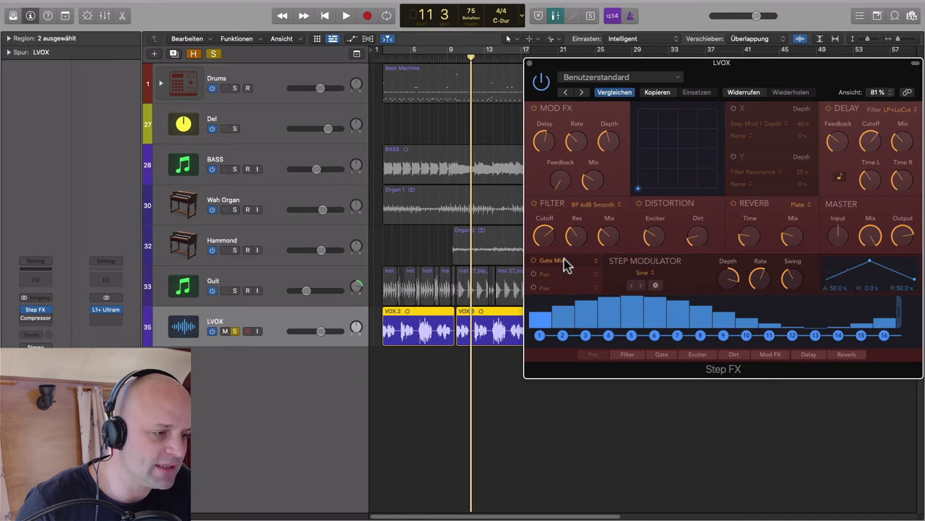
pyautogui.click(656, 286)
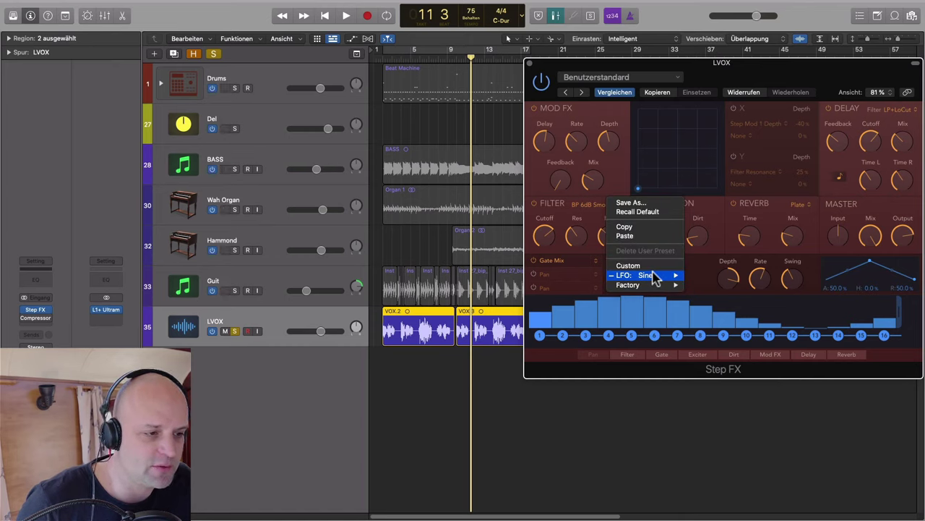
pyautogui.moveTo(657, 286)
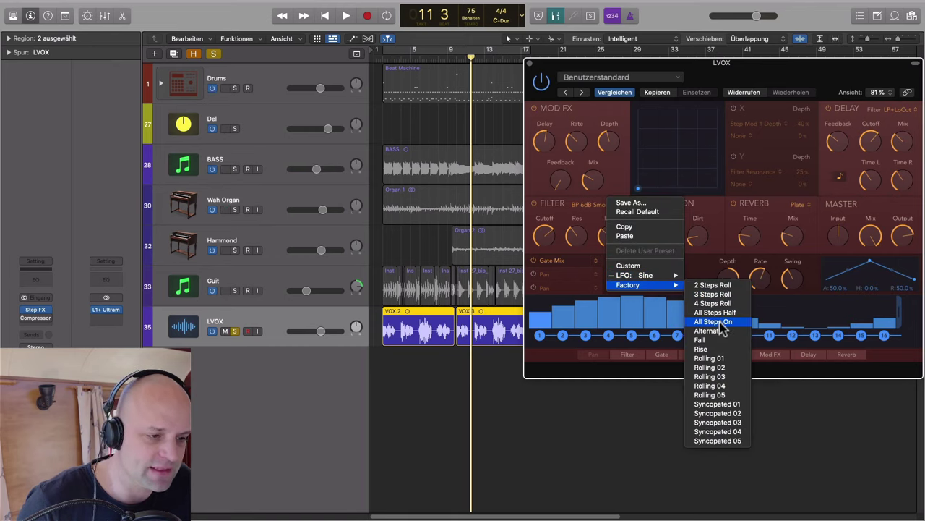
pyautogui.click(719, 323)
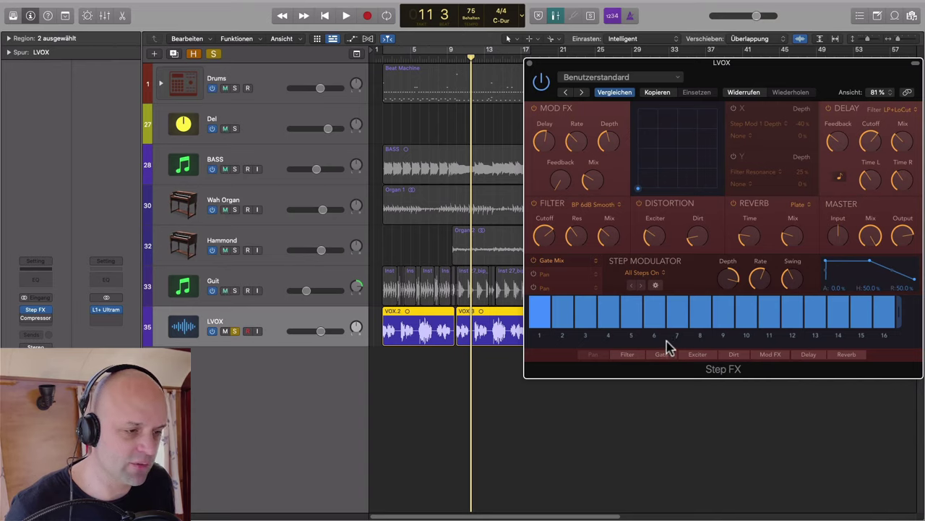
pyautogui.press('space')
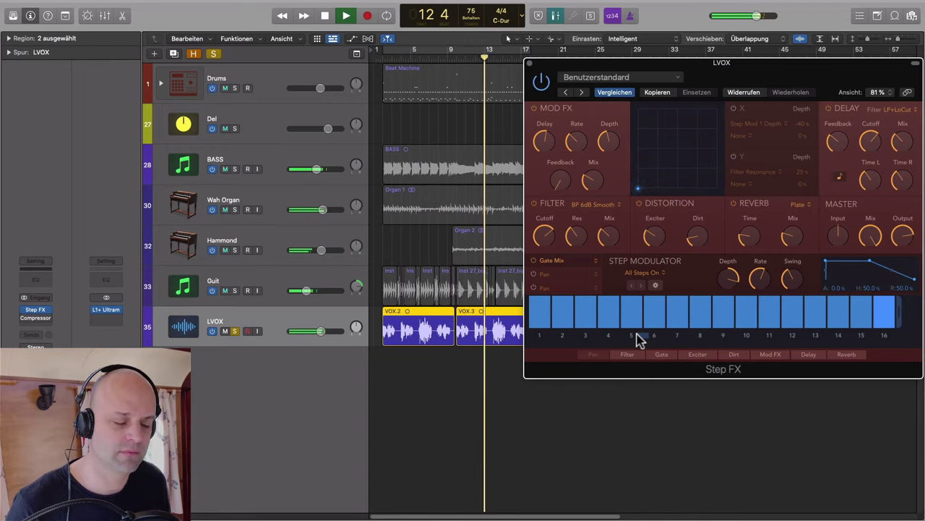
pyautogui.press('space')
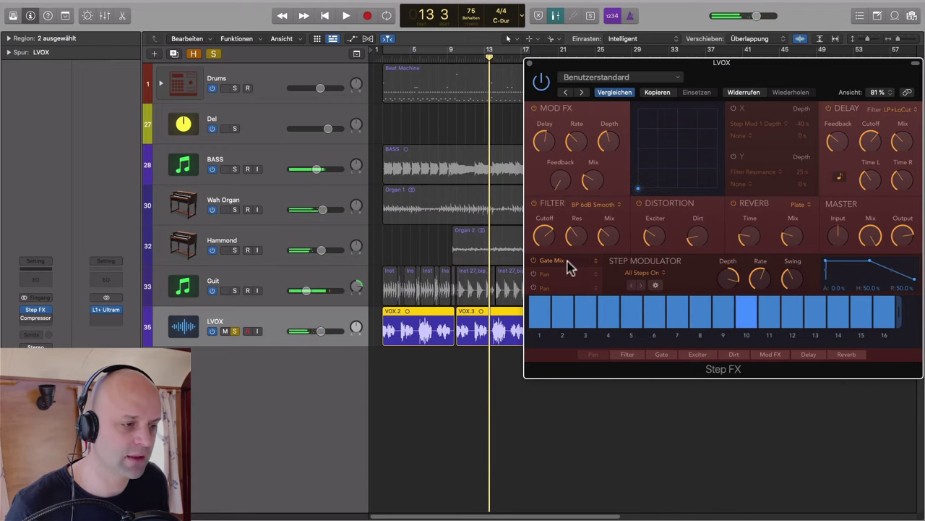
# Look through the first modulator's targets, keeping Gate Mix, and shorten all 16 steps to about half their width.
pyautogui.click(597, 264)
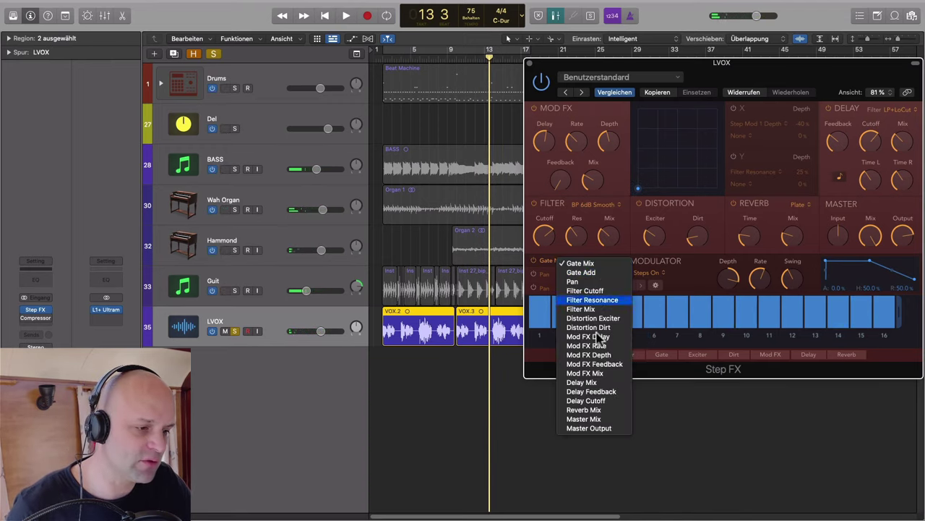
pyautogui.click(564, 264)
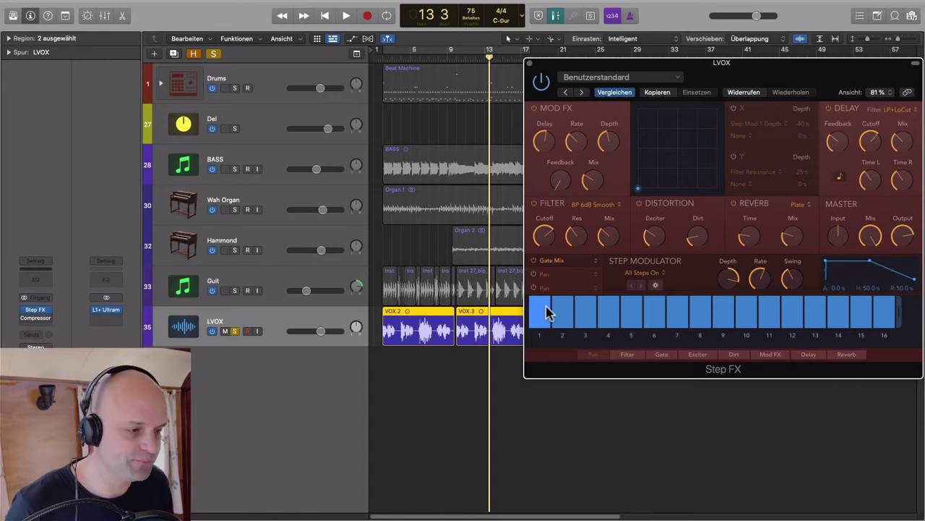
pyautogui.moveTo(545, 312)
pyautogui.mouseDown()
pyautogui.moveTo(533, 310)
pyautogui.moveTo(739, 314)
pyautogui.mouseUp()
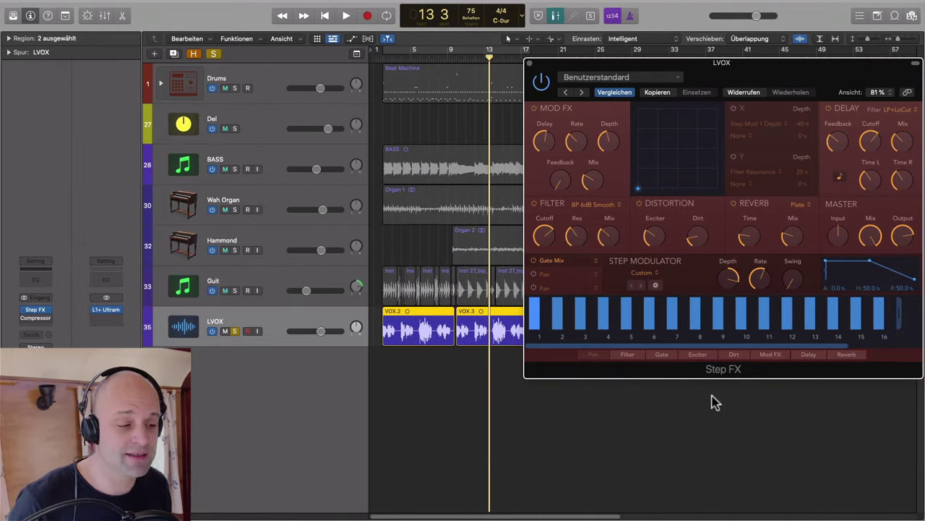
# Play the soloed vocal with the shortened gate steps and check the Gate Mix modulator's Depth.
pyautogui.press('space')
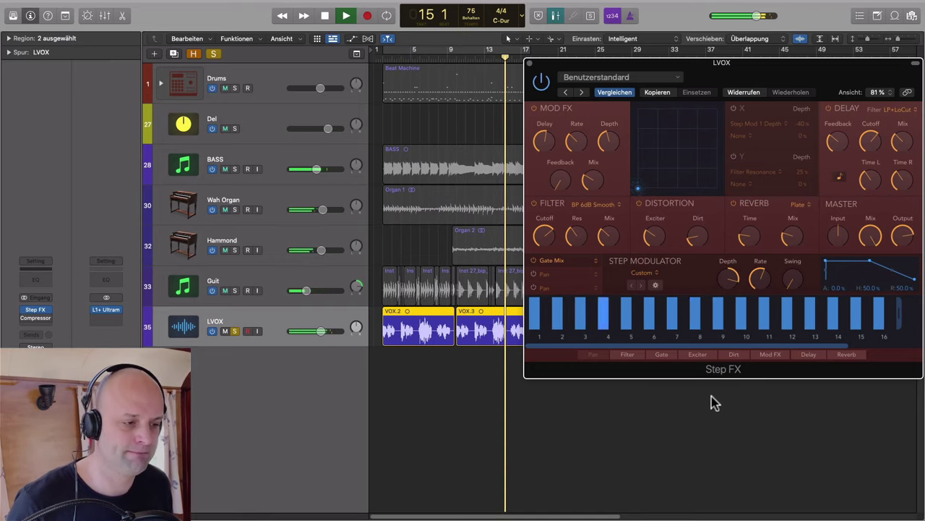
pyautogui.press('space')
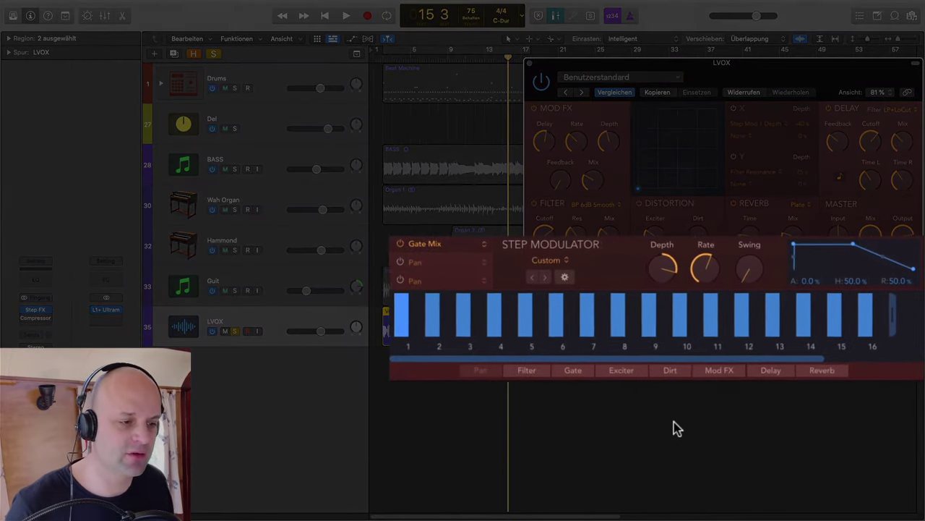
pyautogui.moveTo(653, 259)
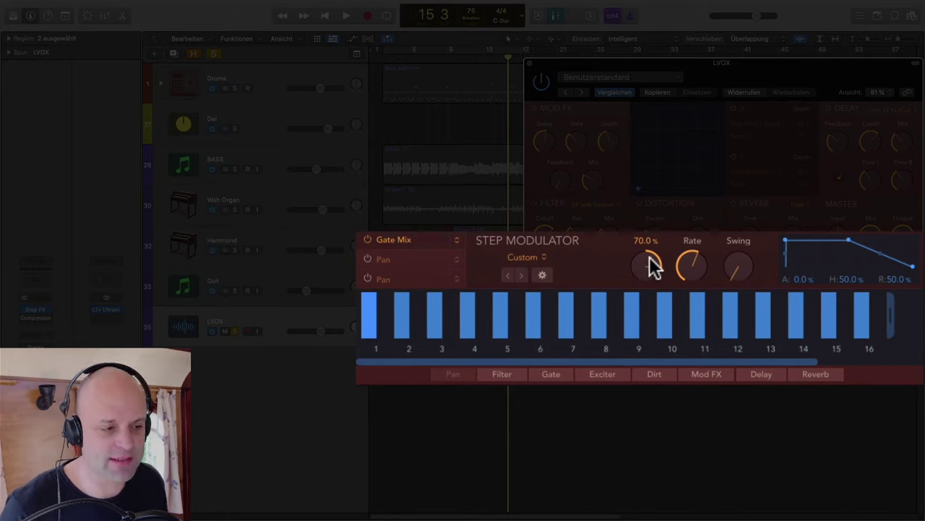
pyautogui.moveTo(696, 275)
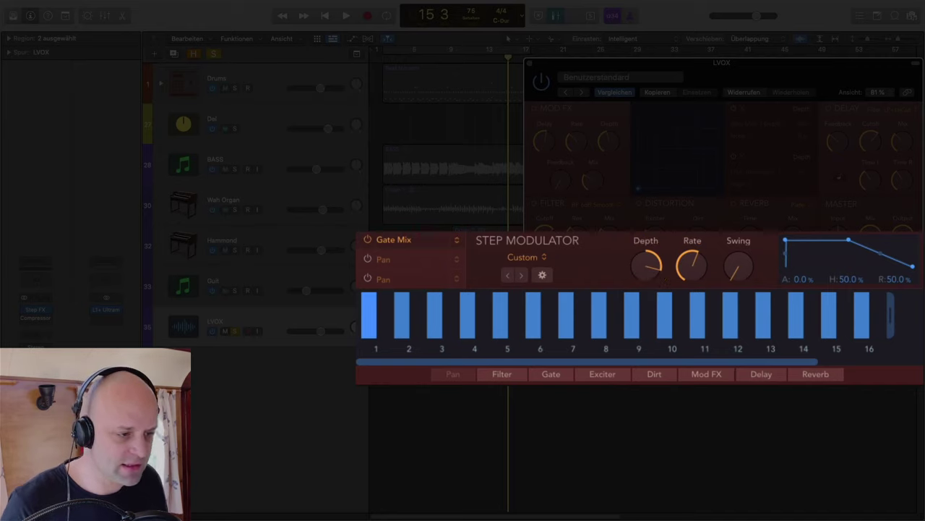
# Vary the Gate Mix modulator's Depth during playback and try a faster Rate such as 1/32d.
pyautogui.press('space')
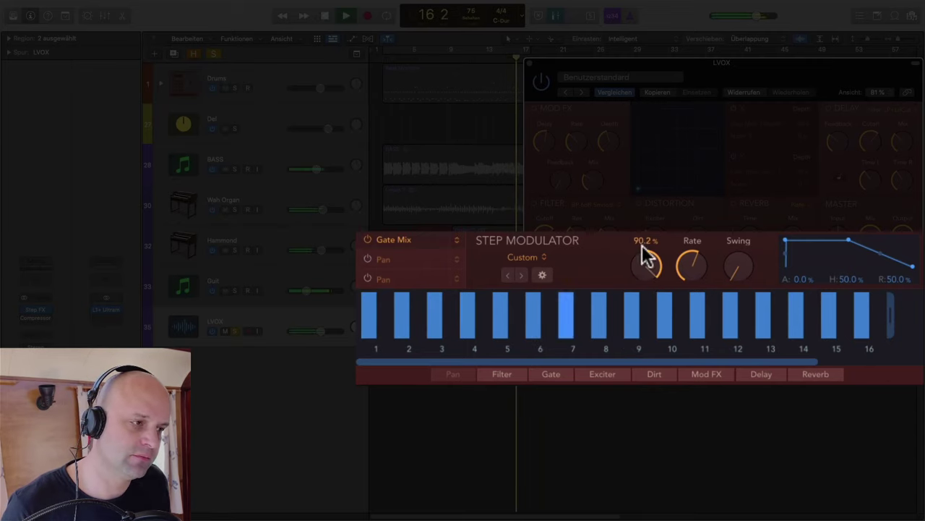
pyautogui.moveTo(653, 252); pyautogui.dragTo(640, 275)
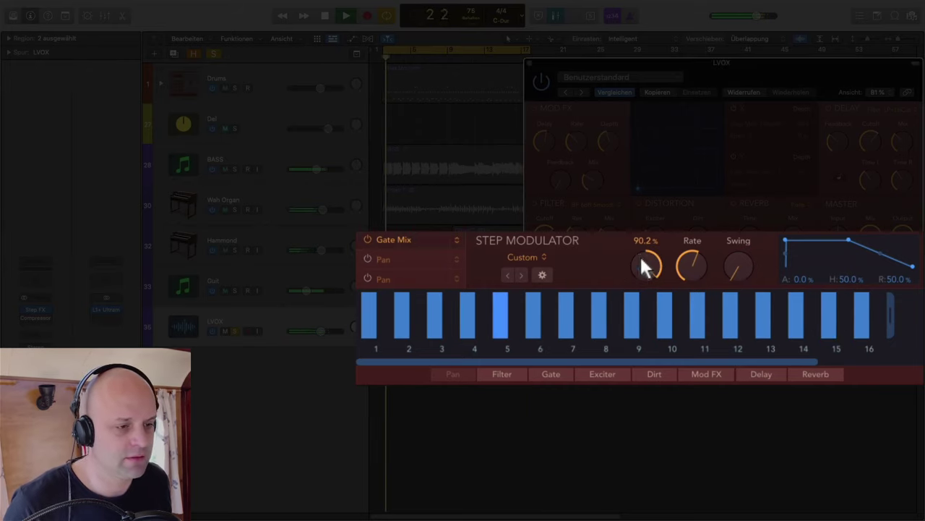
pyautogui.moveTo(640, 255); pyautogui.dragTo(638, 302)
pyautogui.moveTo(647, 271); pyautogui.dragTo(643, 241)
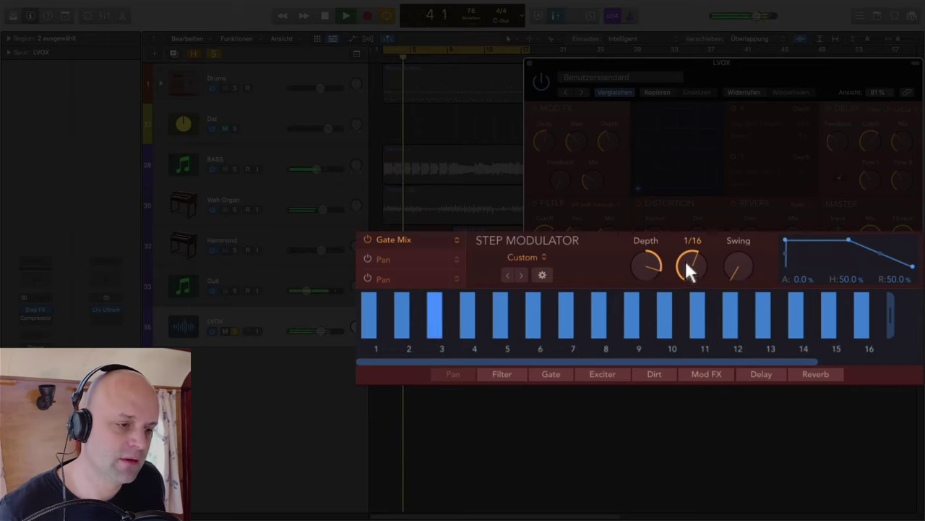
pyautogui.moveTo(684, 259); pyautogui.dragTo(641, 257)
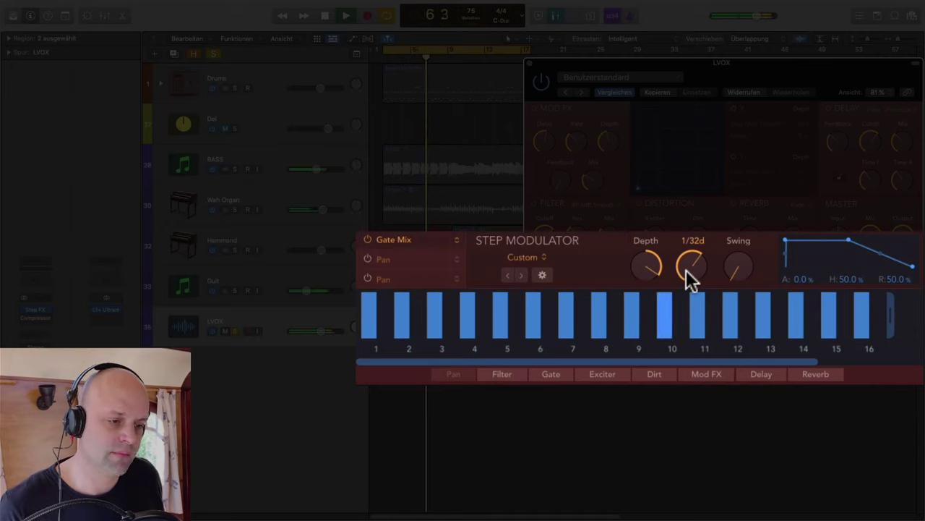
pyautogui.moveTo(686, 270); pyautogui.dragTo(683, 273)
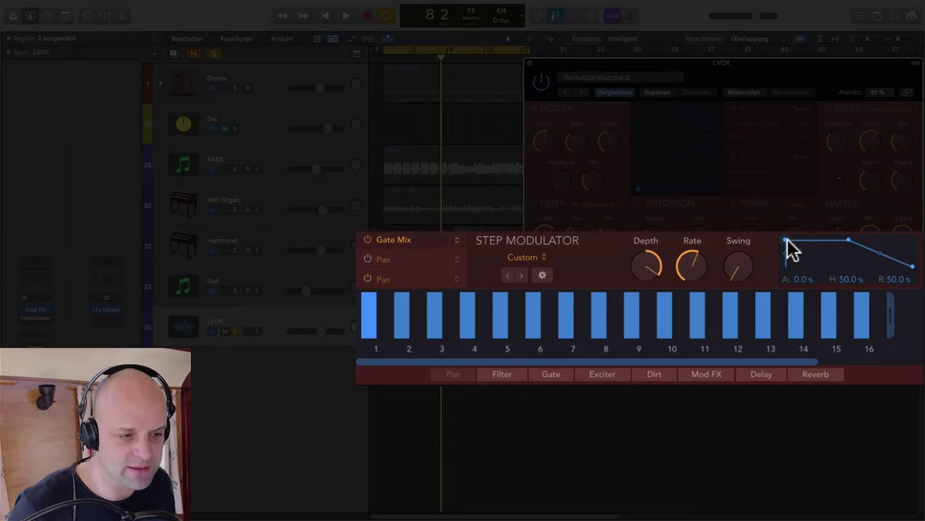
# Play the vocal and tighten the Gate Mix envelope to 0% attack, 14.9% hold and 12.3% release.
pyautogui.press('space')
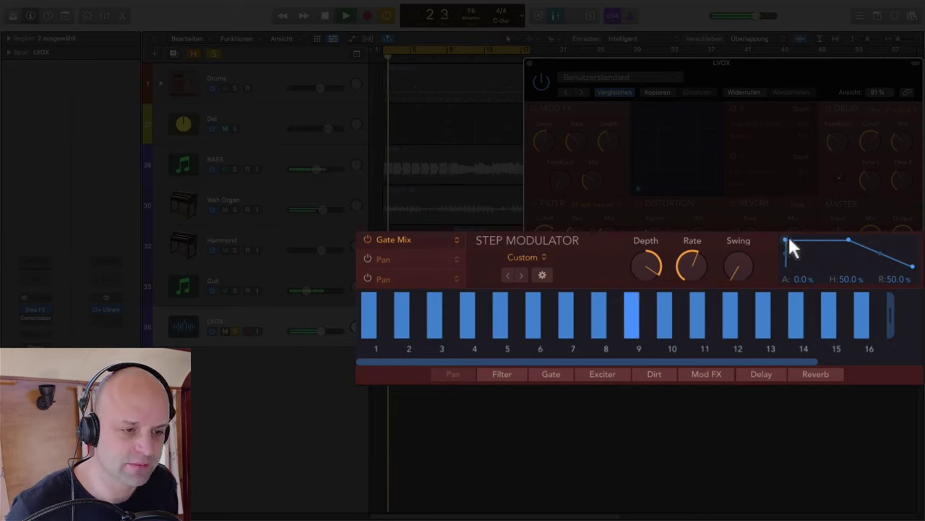
pyautogui.moveTo(788, 239); pyautogui.dragTo(802, 239)
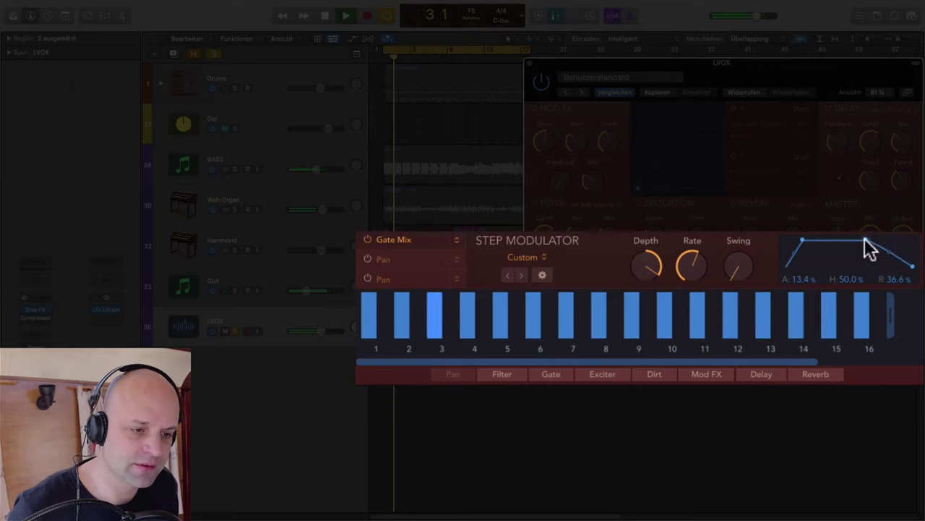
pyautogui.moveTo(865, 239); pyautogui.dragTo(821, 239)
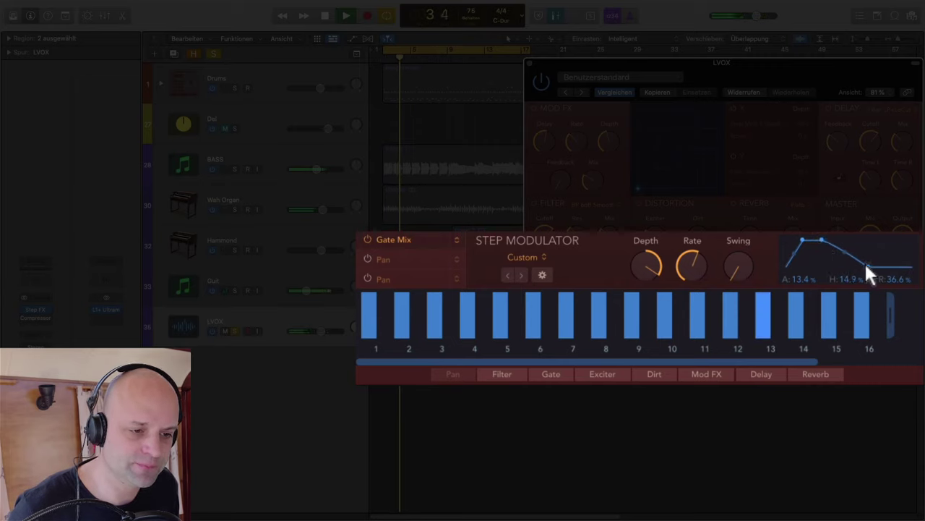
pyautogui.moveTo(867, 265); pyautogui.dragTo(837, 264)
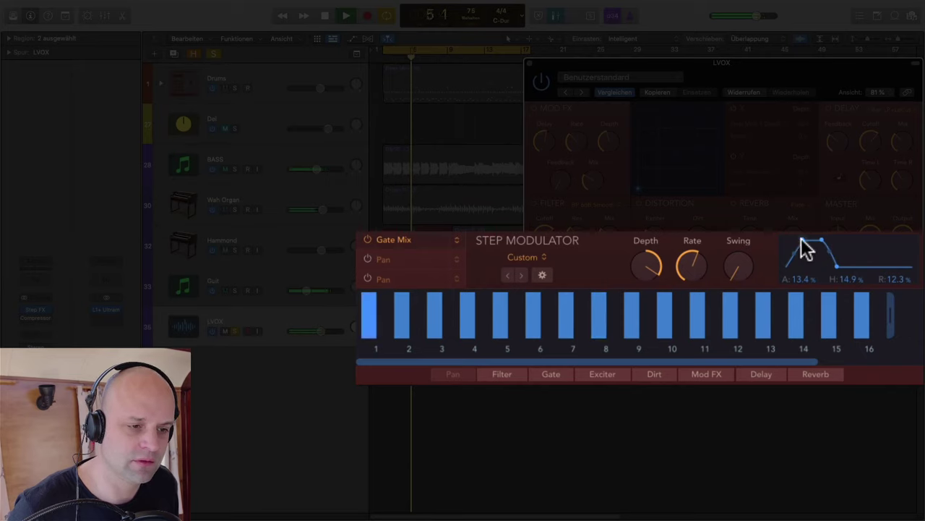
pyautogui.moveTo(803, 241); pyautogui.dragTo(781, 239)
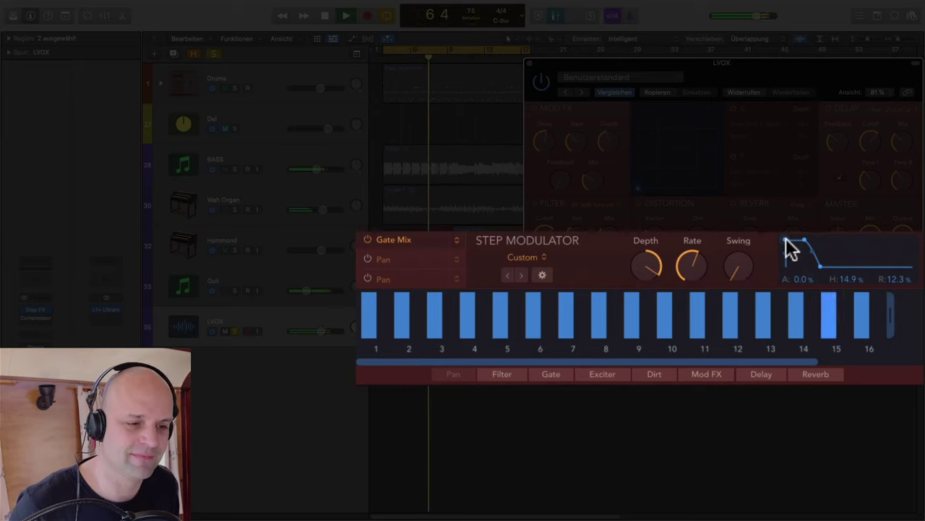
# Reshape the Gate Mix envelope to 14.6% attack, 50.5% hold and 18.7% release.
pyautogui.moveTo(785, 239); pyautogui.dragTo(847, 242)
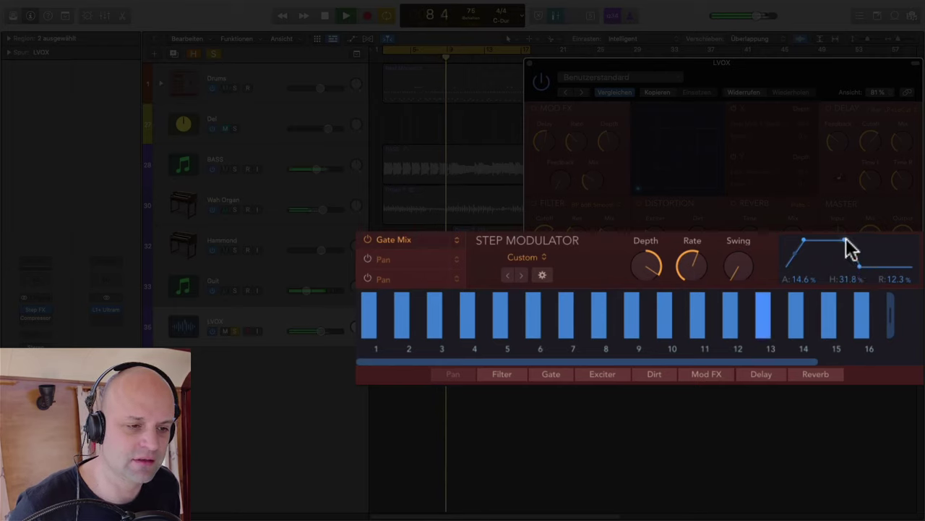
pyautogui.moveTo(847, 242); pyautogui.dragTo(872, 241)
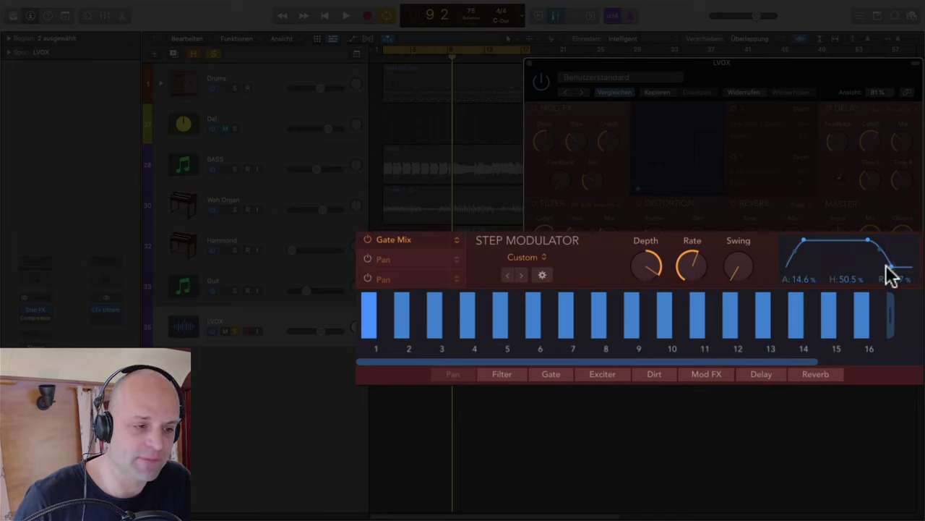
pyautogui.moveTo(891, 264); pyautogui.dragTo(886, 267)
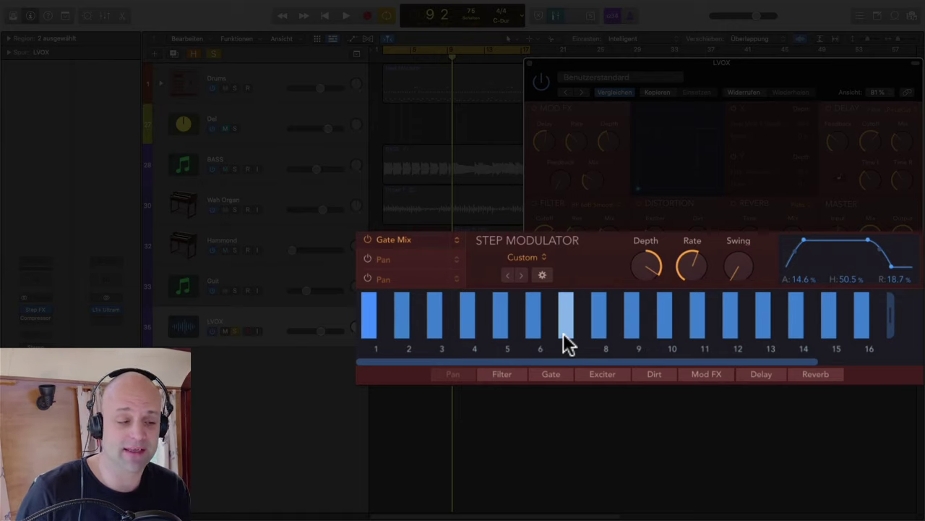
# Switch on the second modulator, assigned to Pan, and load the LFO Sine pattern into it.
pyautogui.click(404, 260)
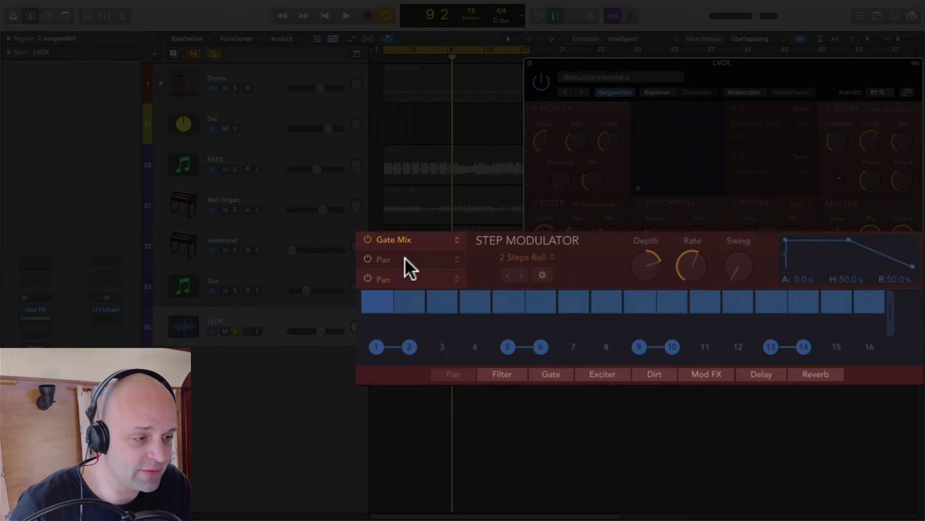
pyautogui.click(368, 259)
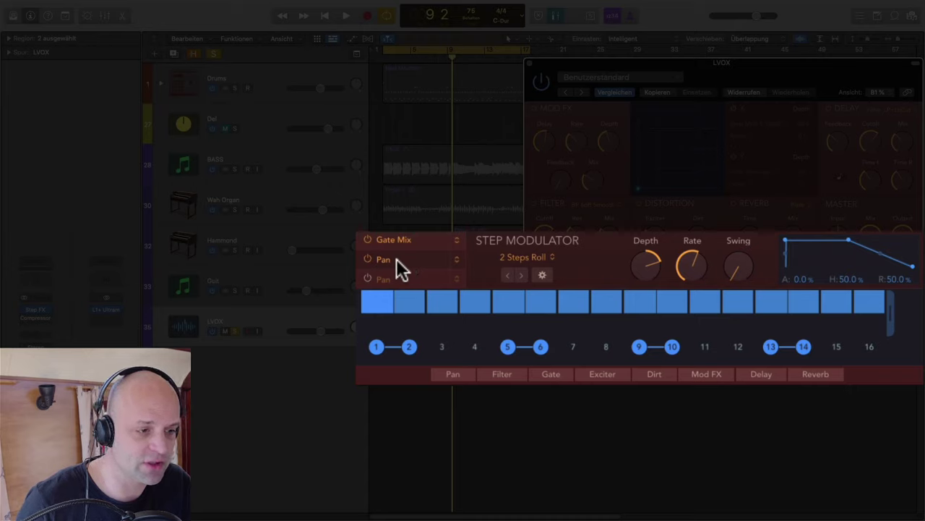
pyautogui.click(555, 253)
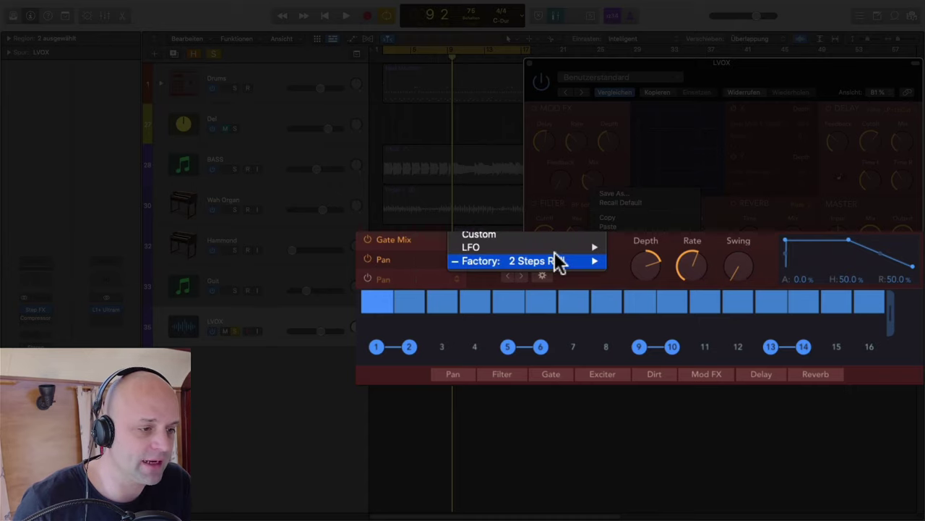
pyautogui.moveTo(555, 244)
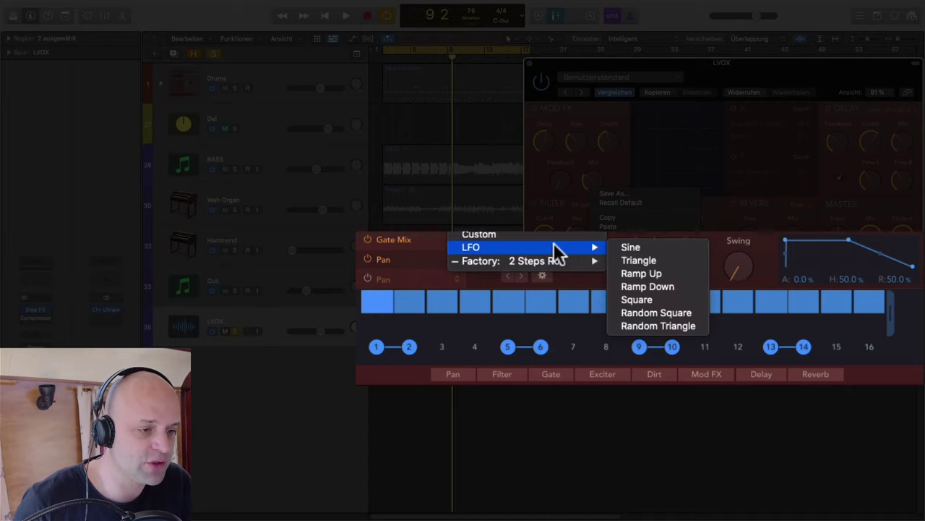
pyautogui.click(629, 247)
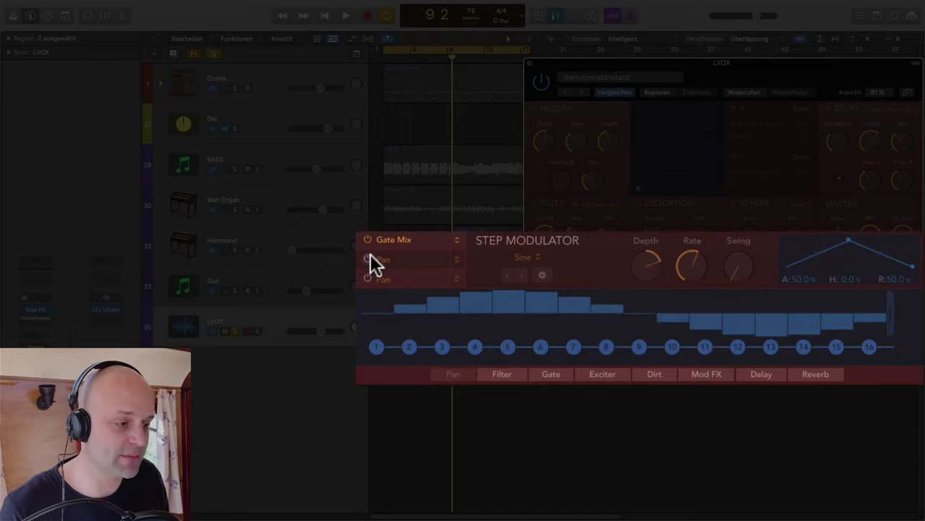
# Play the song from around bar 9 to hear the Sine pan modulation on the vocal.
pyautogui.press('space')
pyautogui.click(465, 50)
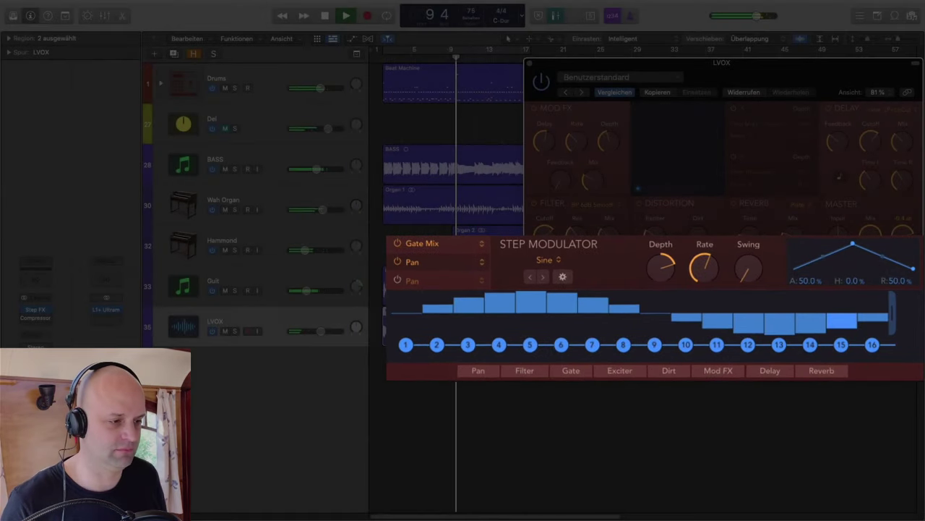
pyautogui.press('space')
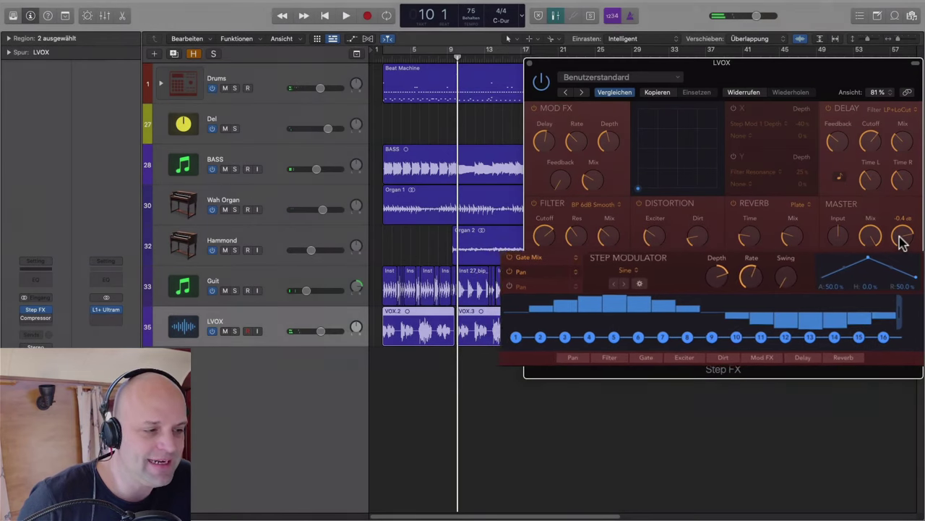
# Solo the unmuted LVOX track, shift the Step FX window slightly, and place the playhead near bar 11.
pyautogui.click(225, 331)
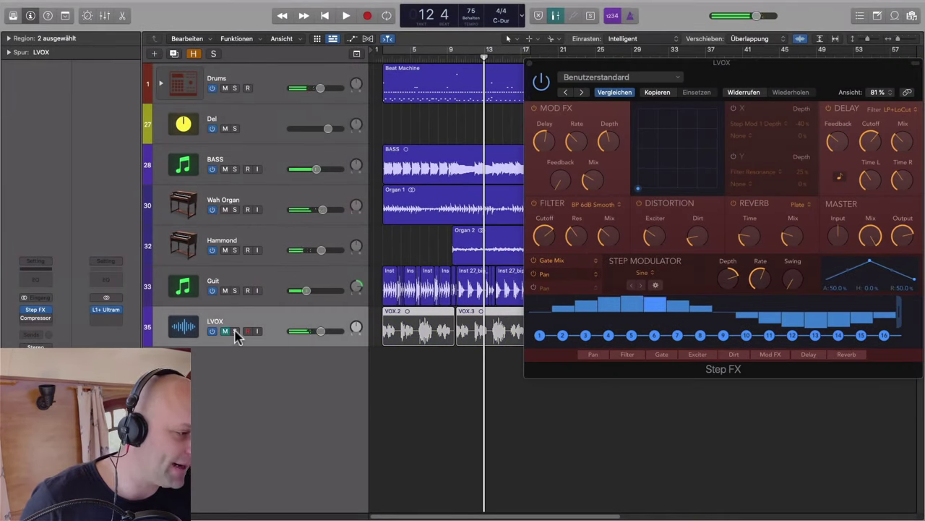
pyautogui.click(234, 331)
pyautogui.moveTo(737, 70); pyautogui.dragTo(729, 70)
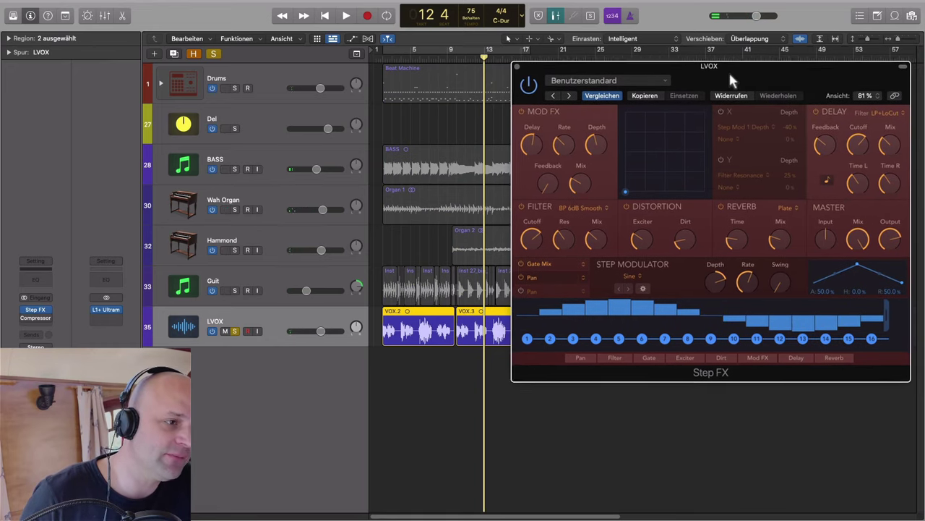
pyautogui.click(467, 58)
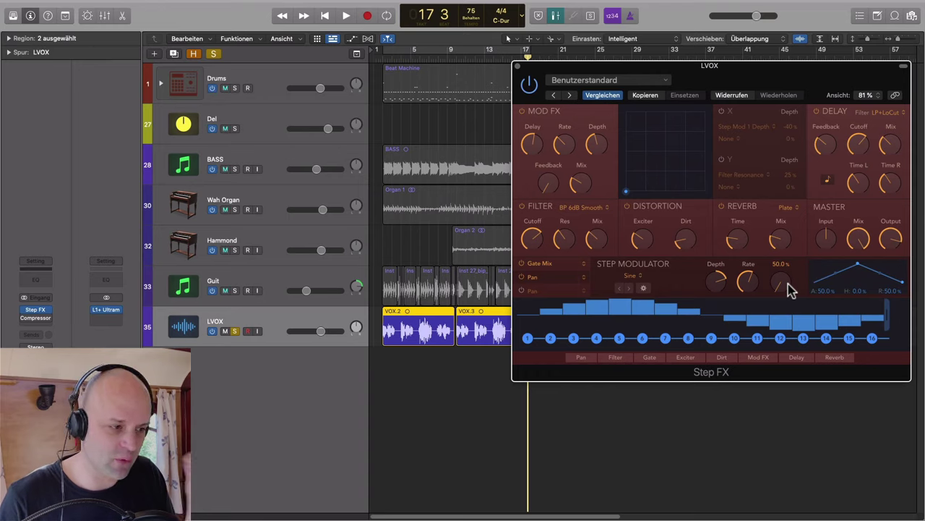
# Select the Gate Mix modulator for editing and start playback from bar 10.
pyautogui.click(539, 266)
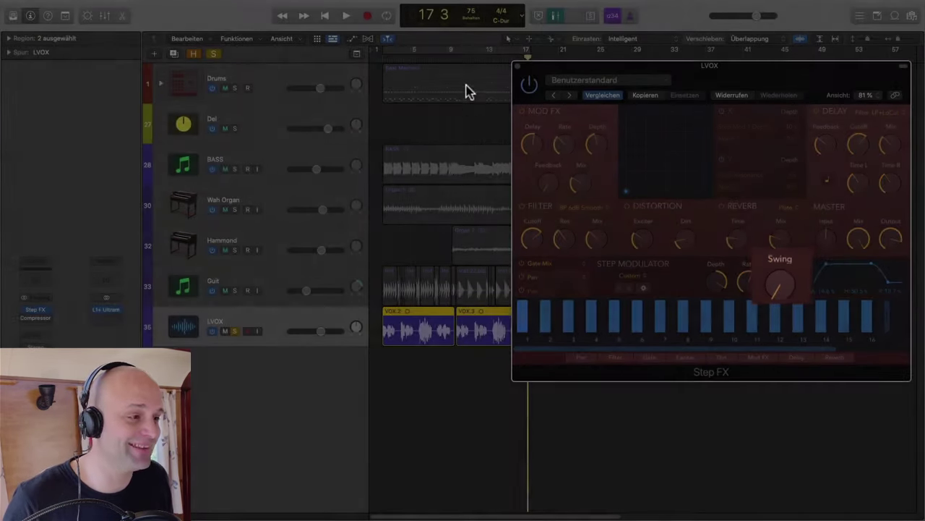
pyautogui.click(467, 58)
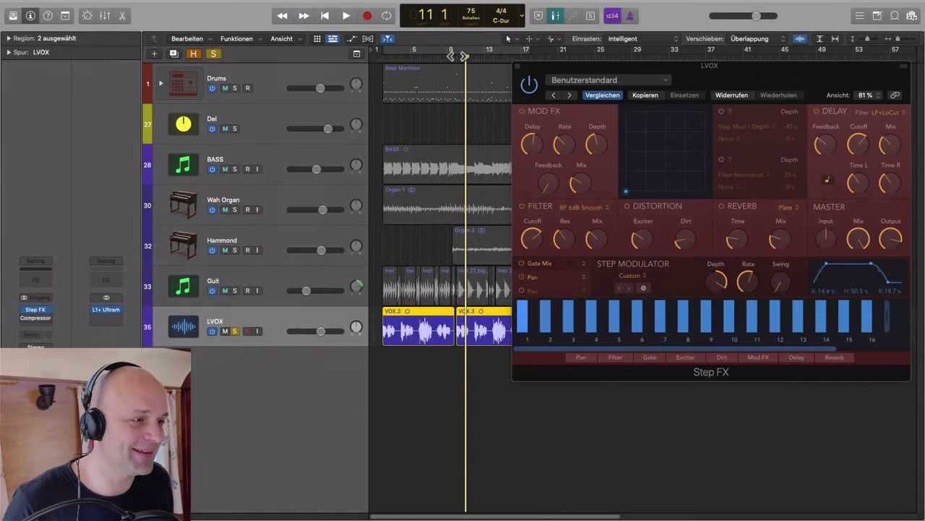
pyautogui.press(',')
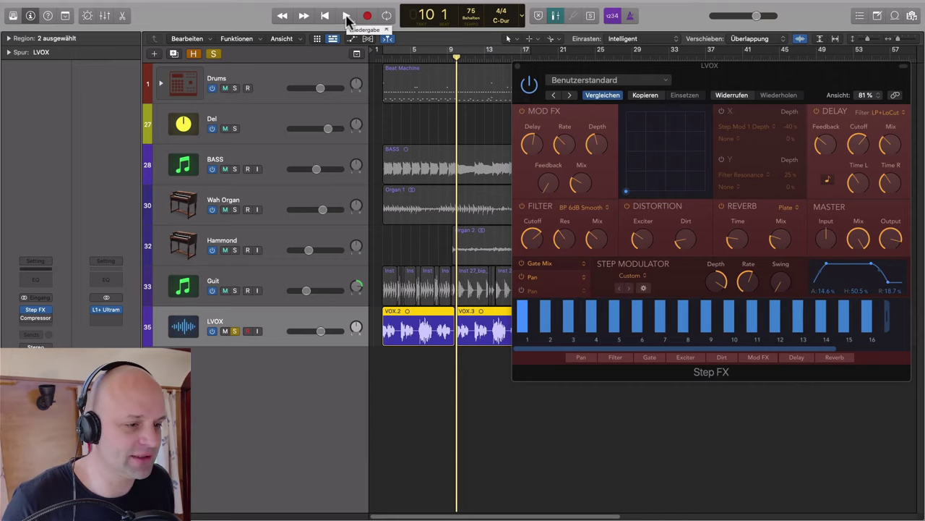
pyautogui.click(346, 17)
# Try Swing amounts up to 84.7% on the Gate Mix modulator, settle on 69.0%, and unsolo the LVOX track.
pyautogui.click(778, 280)
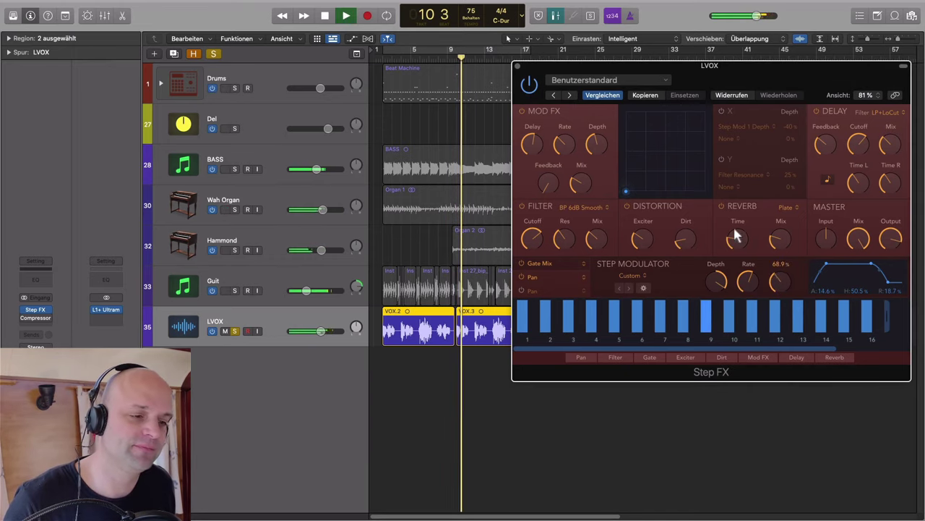
pyautogui.moveTo(734, 235); pyautogui.dragTo(737, 232)
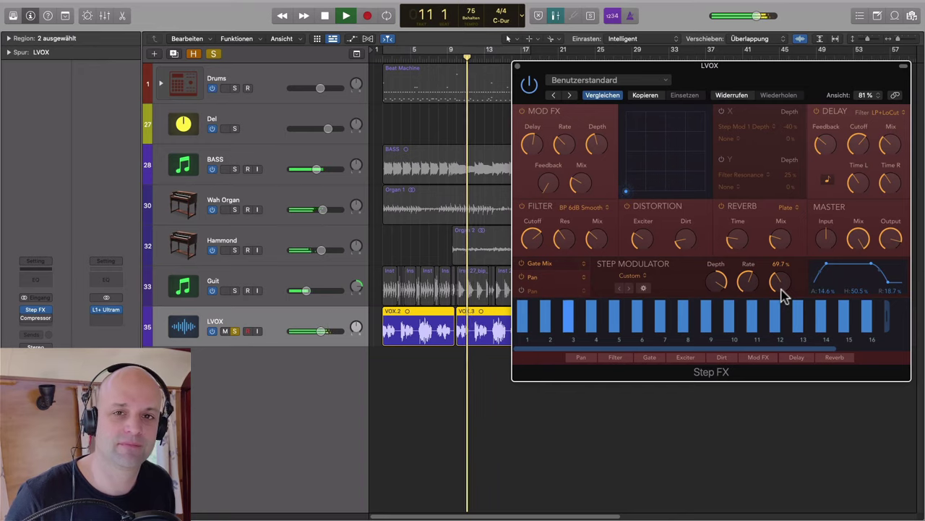
pyautogui.moveTo(782, 289); pyautogui.dragTo(757, 252)
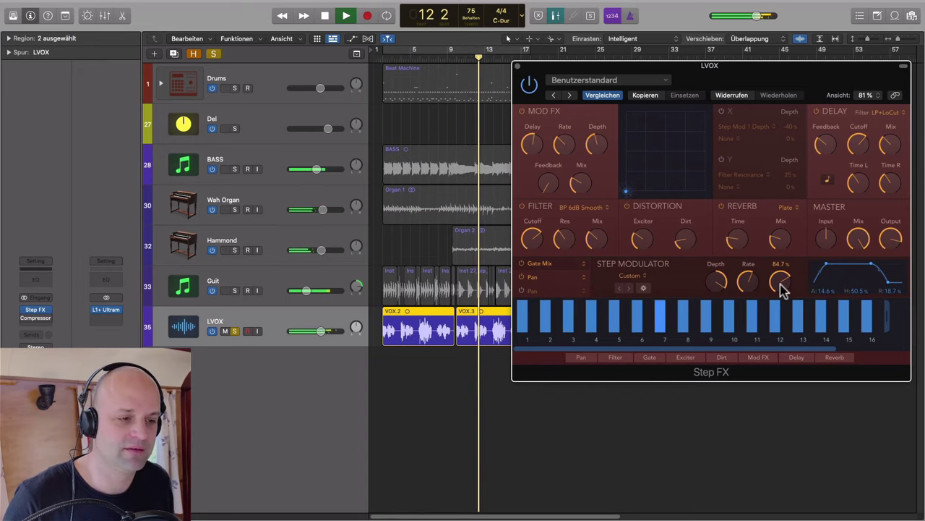
pyautogui.moveTo(780, 280)
pyautogui.mouseDown()
pyautogui.moveTo(779, 312)
pyautogui.moveTo(775, 294)
pyautogui.mouseUp()
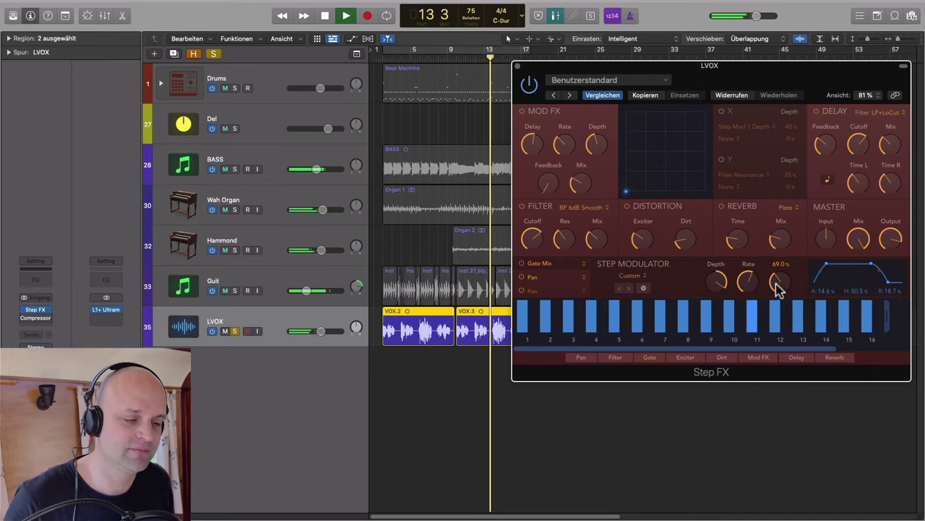
pyautogui.click(236, 332)
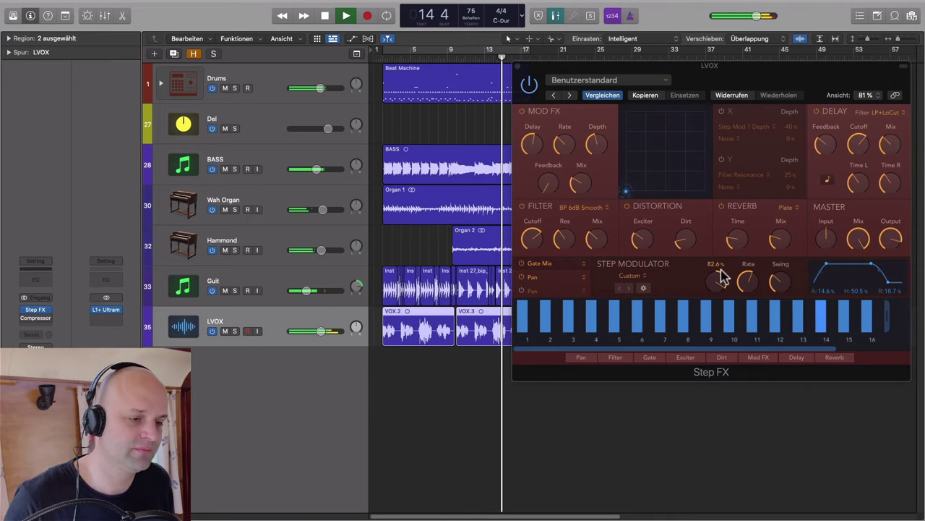
# Set the Gate Mix modulator's Swing to 66.6%, listen to it in the full mix, and stop playback.
pyautogui.moveTo(778, 284)
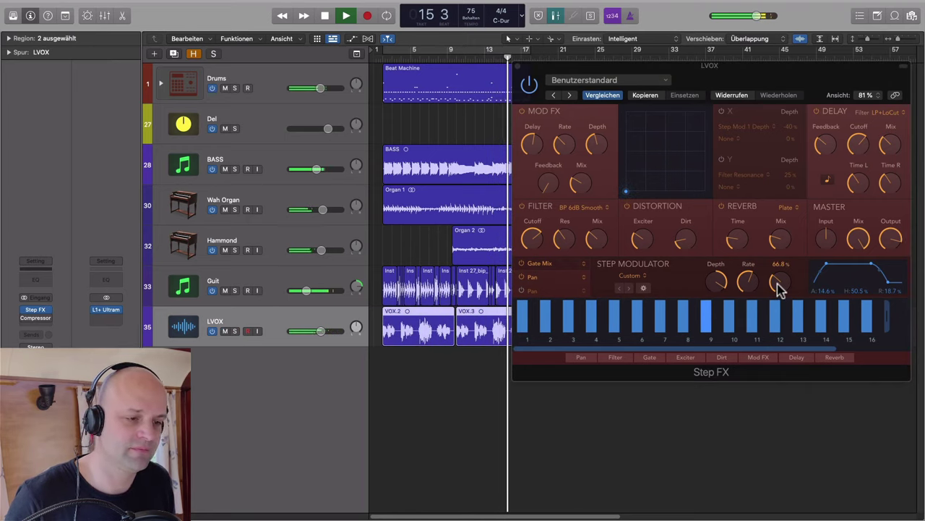
pyautogui.moveTo(780, 288); pyautogui.dragTo(775, 289)
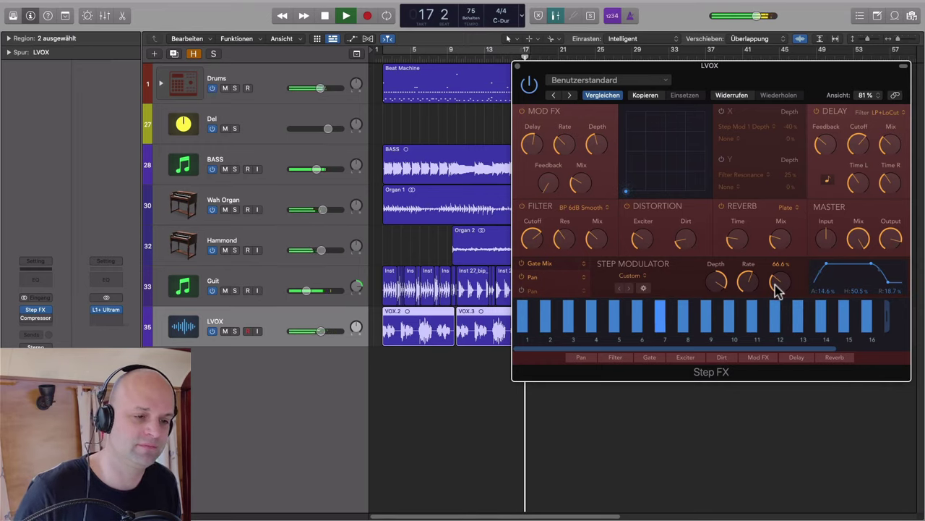
pyautogui.press('space')
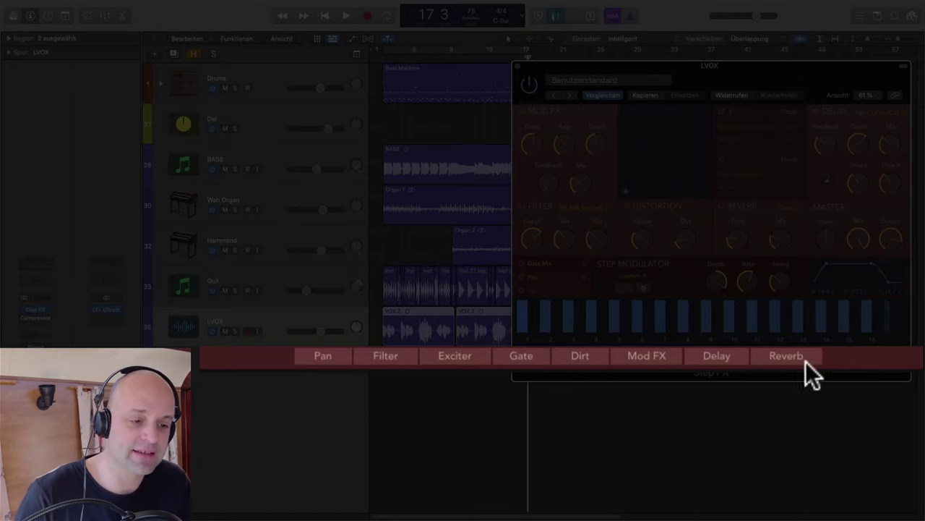
# Solo the LVOX track and play the vocal from near bar 11 to hear the current effect order.
pyautogui.click(235, 331)
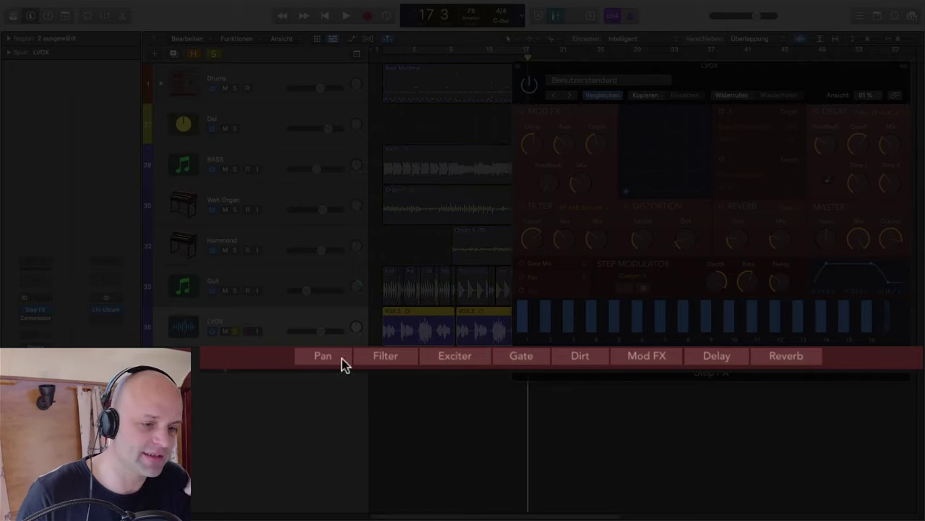
pyautogui.click(463, 61)
pyautogui.press('space')
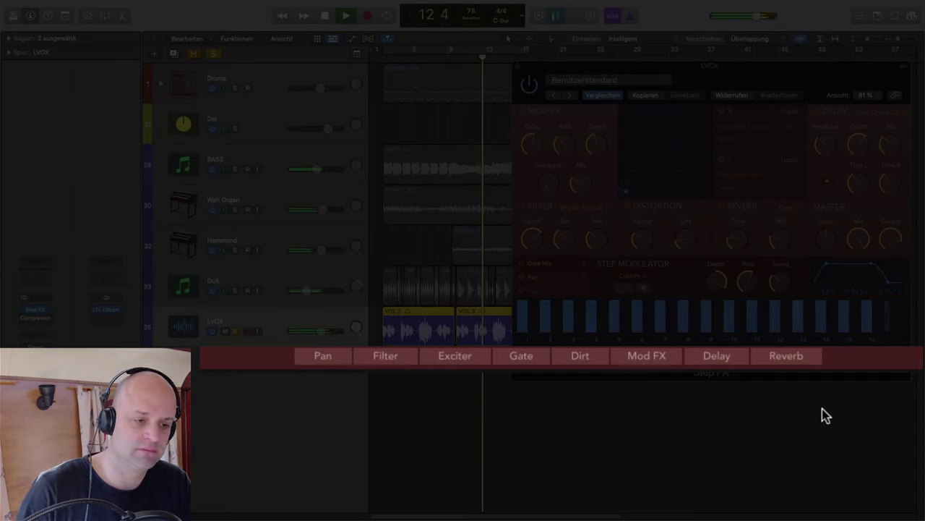
pyautogui.press('space')
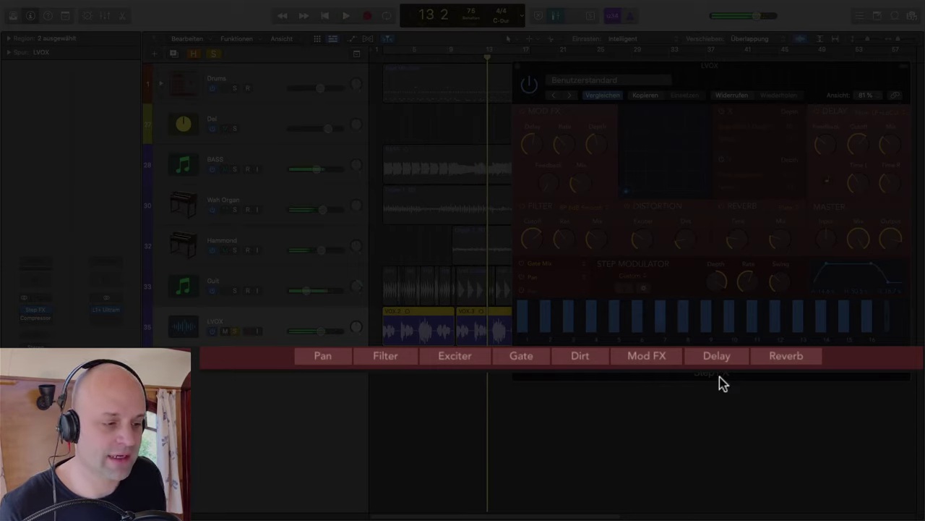
# Move Gate behind Reverb at the end of the effect order and play the soloed vocal from bar 10.
pyautogui.moveTo(519, 356); pyautogui.dragTo(787, 362)
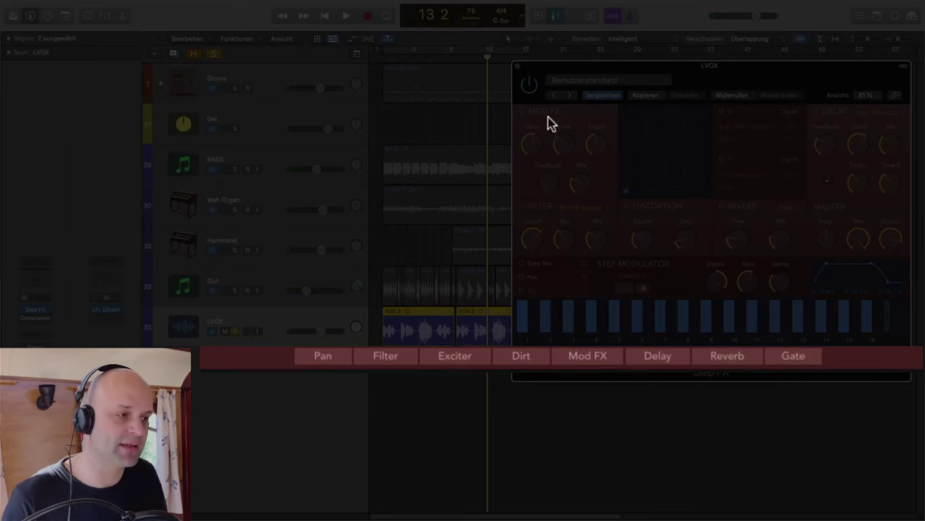
pyautogui.press('space')
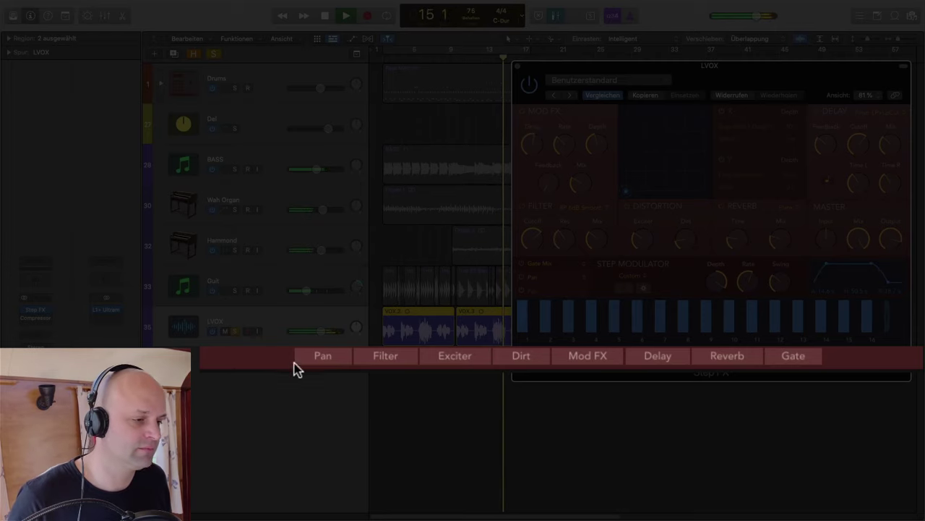
pyautogui.click(456, 61)
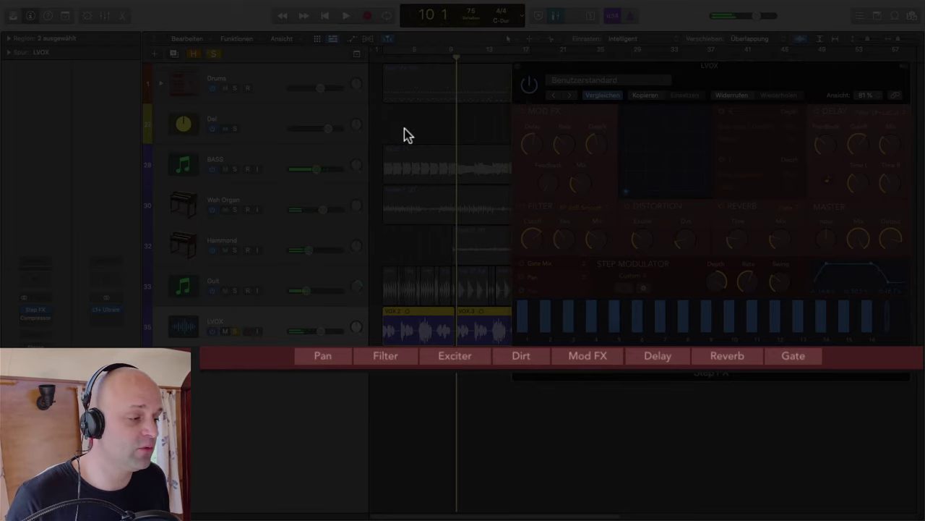
# Unsolo the LVOX track to hear the reordered effects in the full mix, and stop playback.
pyautogui.click(235, 331)
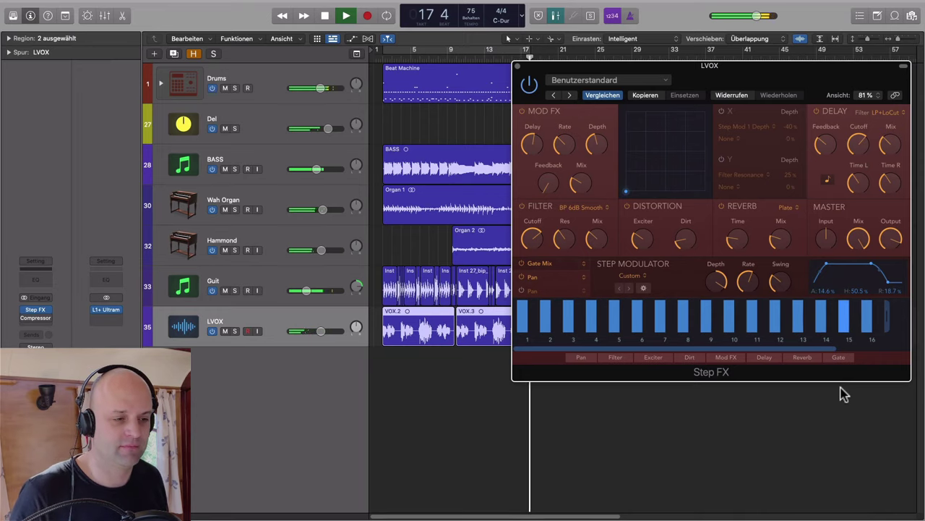
pyautogui.press('space')
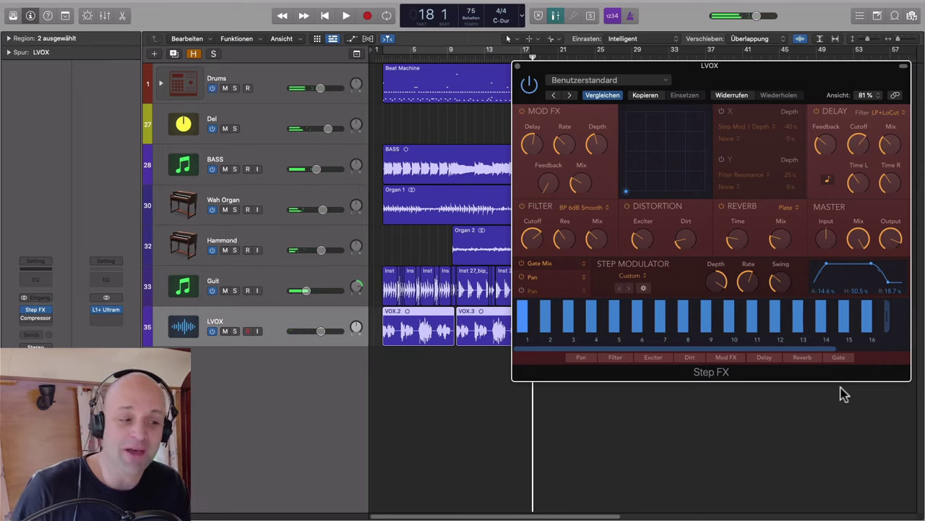